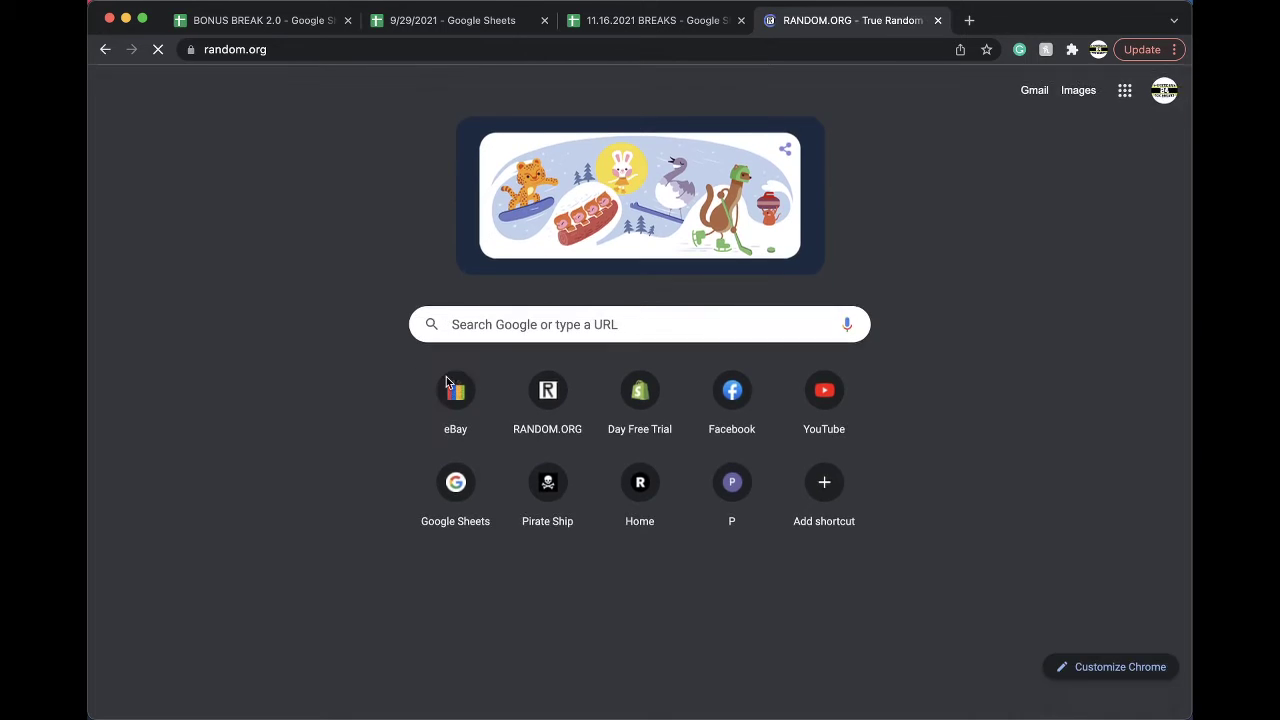
Open the List Randomizer on RANDOM.ORG and paste the copied list of numbers as its items
{"action": "scroll", "coordinate": [469, 628], "scroll_direction": "down", "scroll_amount": 5}
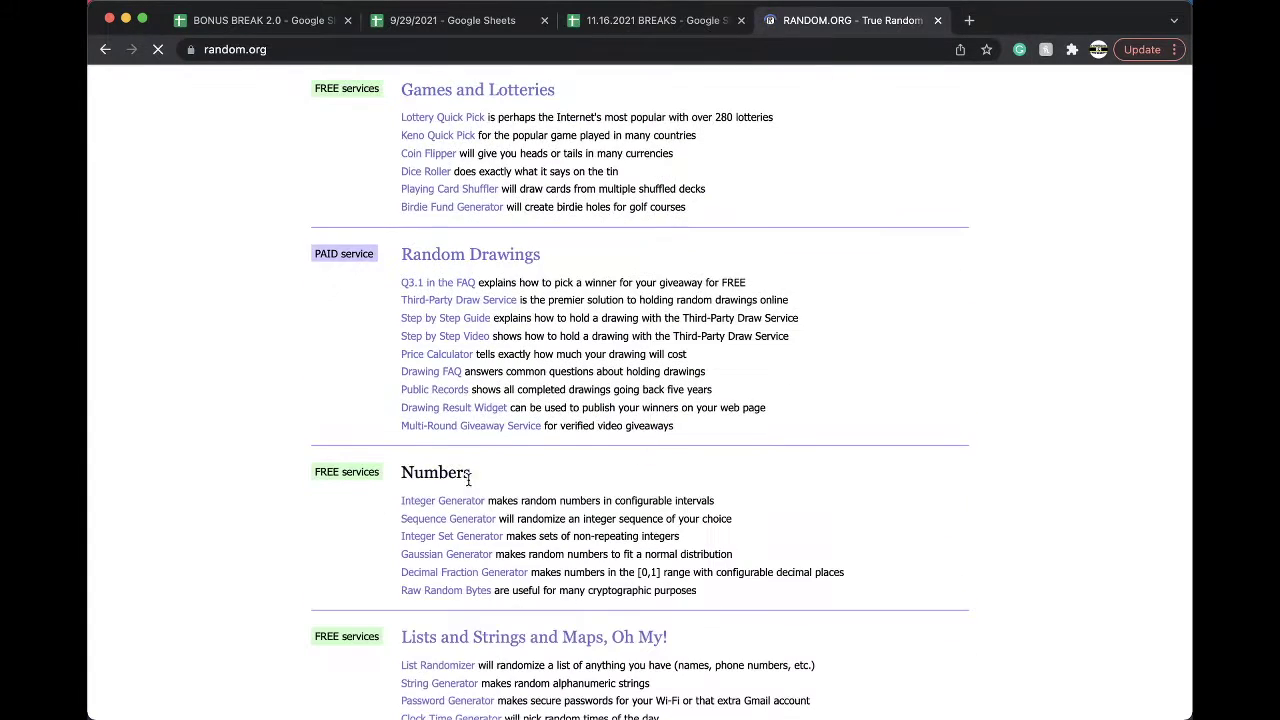
{"action": "left_click", "coordinate": [440, 665]}
{"action": "key", "text": "super+v"}
Randomize the pasted number list five times
{"action": "left_click", "coordinate": [350, 578]}
{"action": "left_click", "coordinate": [322, 568]}
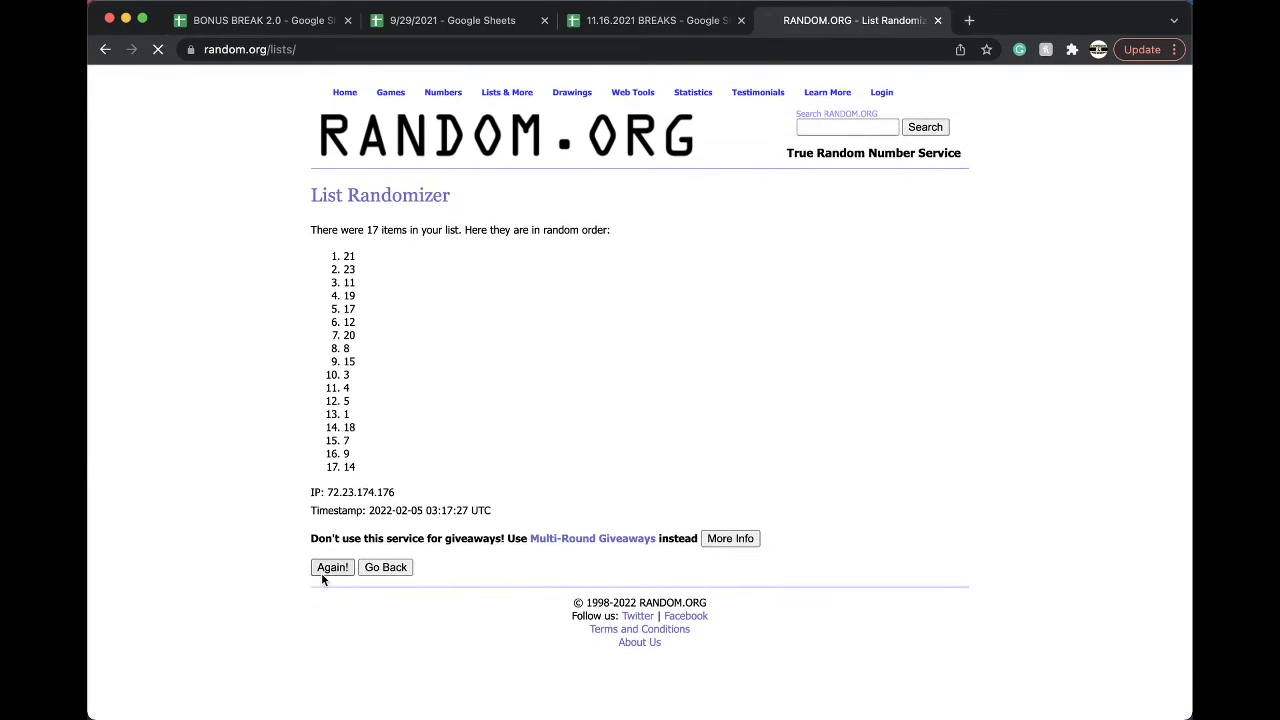
{"action": "left_click", "coordinate": [325, 596]}
{"action": "left_click", "coordinate": [325, 596]}
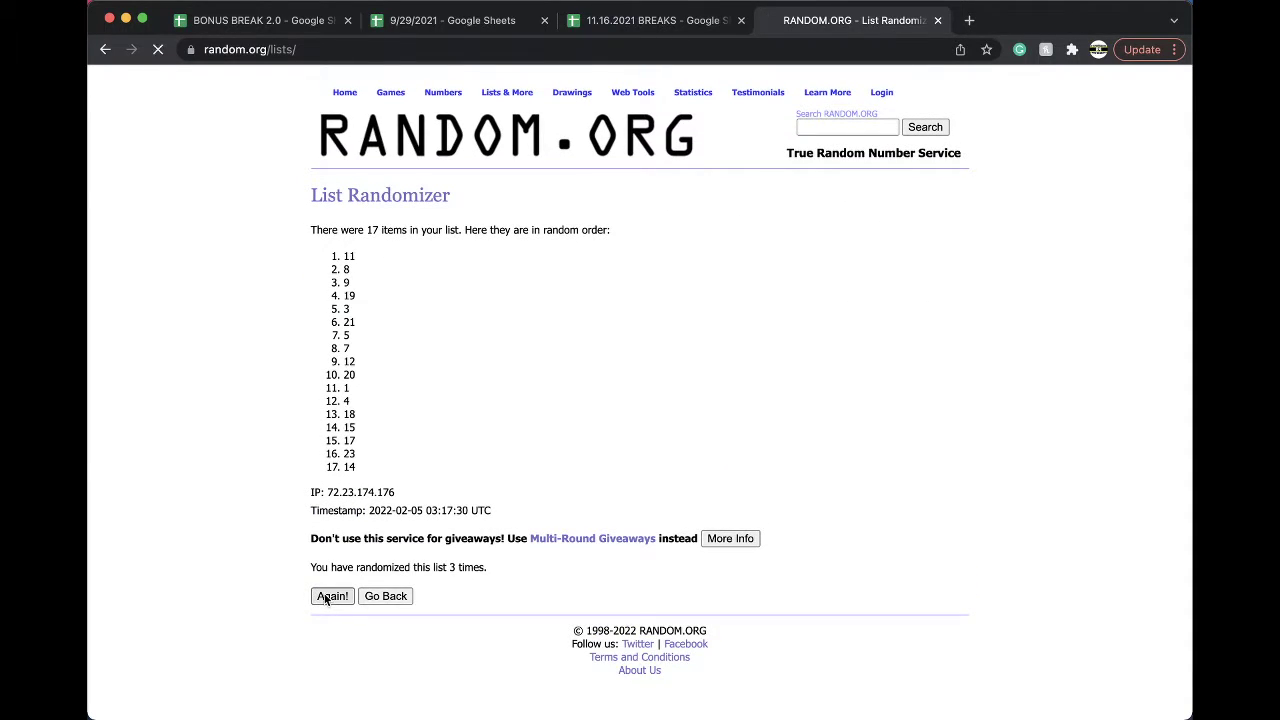
{"action": "left_click", "coordinate": [325, 596]}
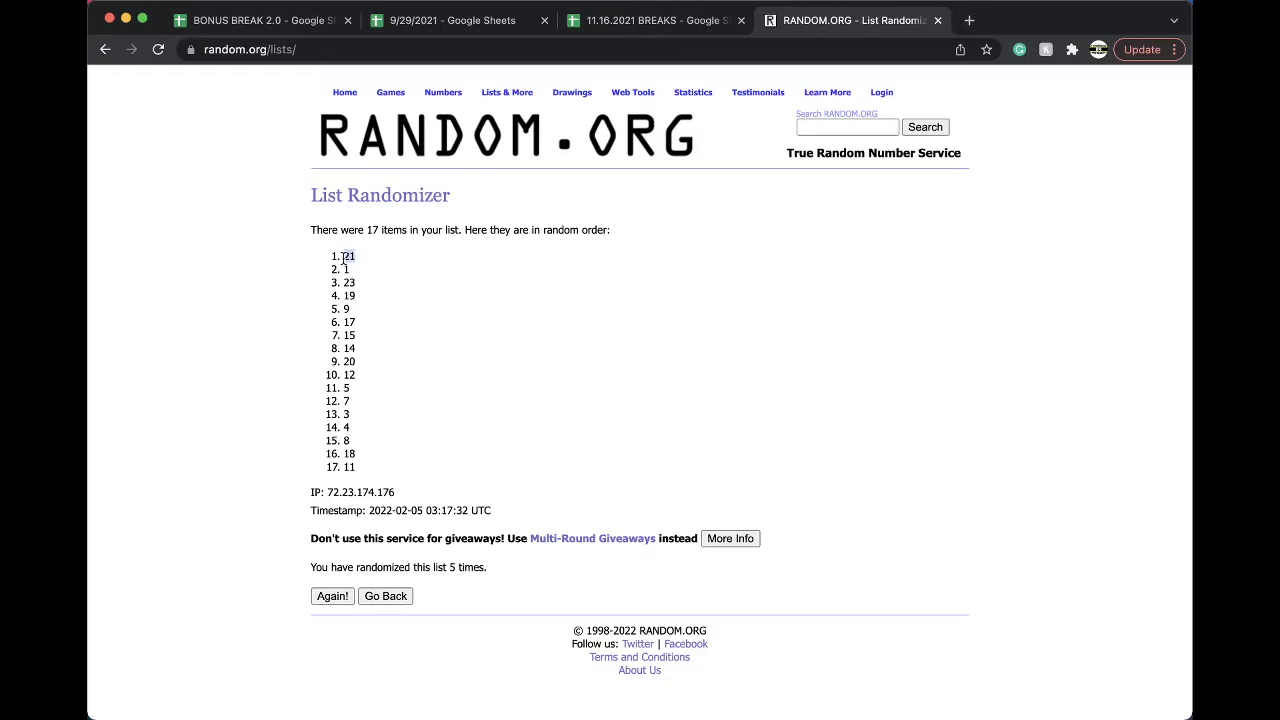
Switch to the 11.16.2021 BREAKS spreadsheet and fill the number 21 in cell E16 with orange
{"action": "left_click", "coordinate": [650, 20]}
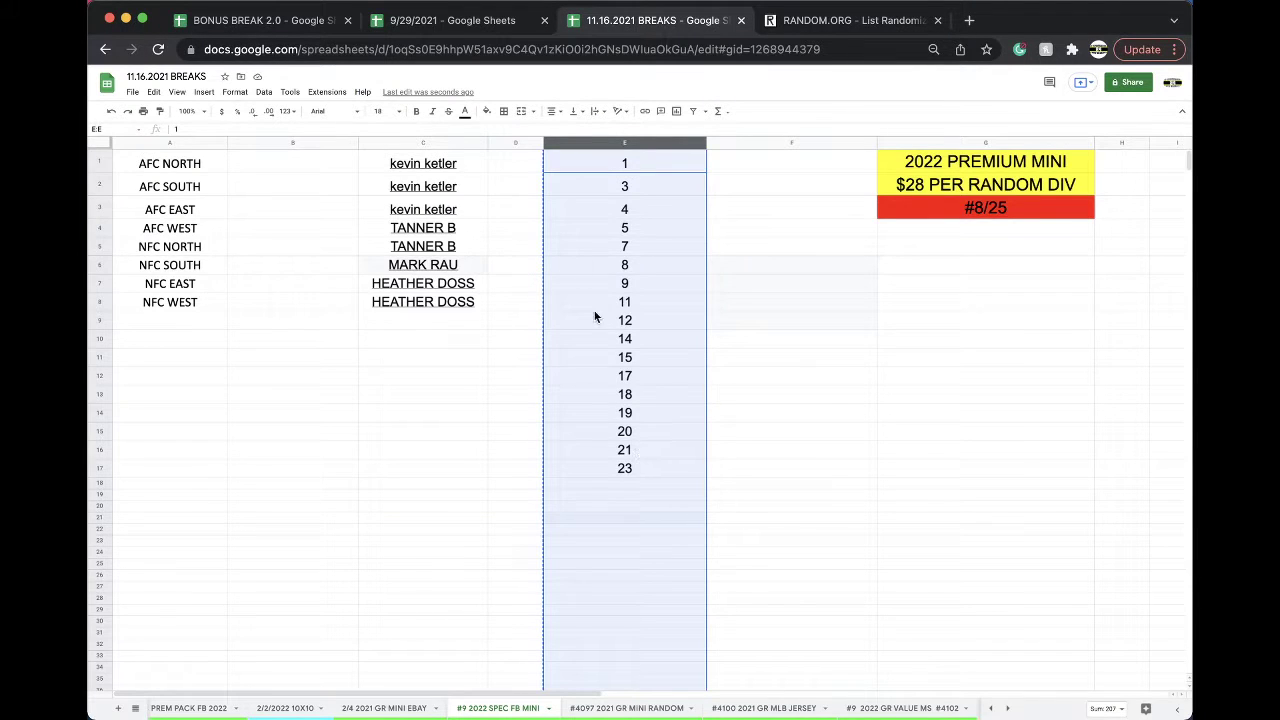
{"action": "left_click", "coordinate": [620, 450]}
{"action": "left_click", "coordinate": [486, 111]}
{"action": "left_click", "coordinate": [561, 147]}
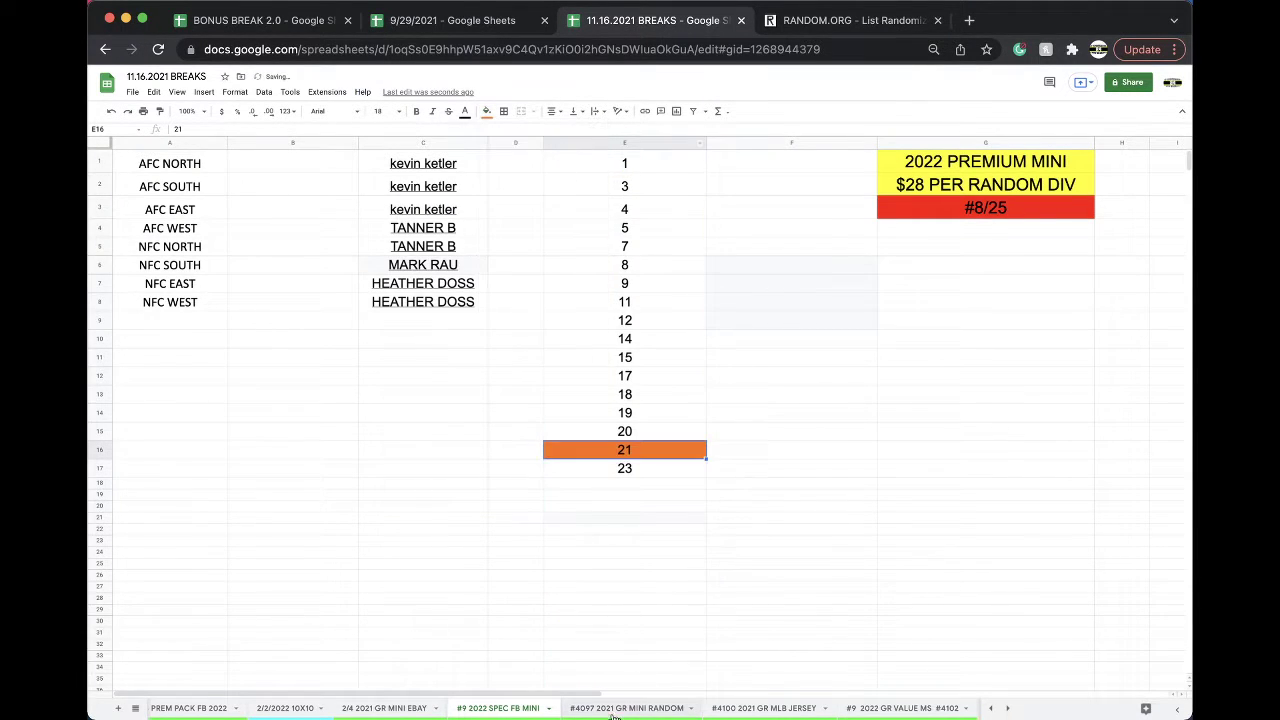
Duplicate the #9 2022 SPEC FB MINI sheet and try to rename the copy as #10 2022 SPEC FB MINI
{"action": "right_click", "coordinate": [508, 708]}
{"action": "left_click", "coordinate": [499, 538]}
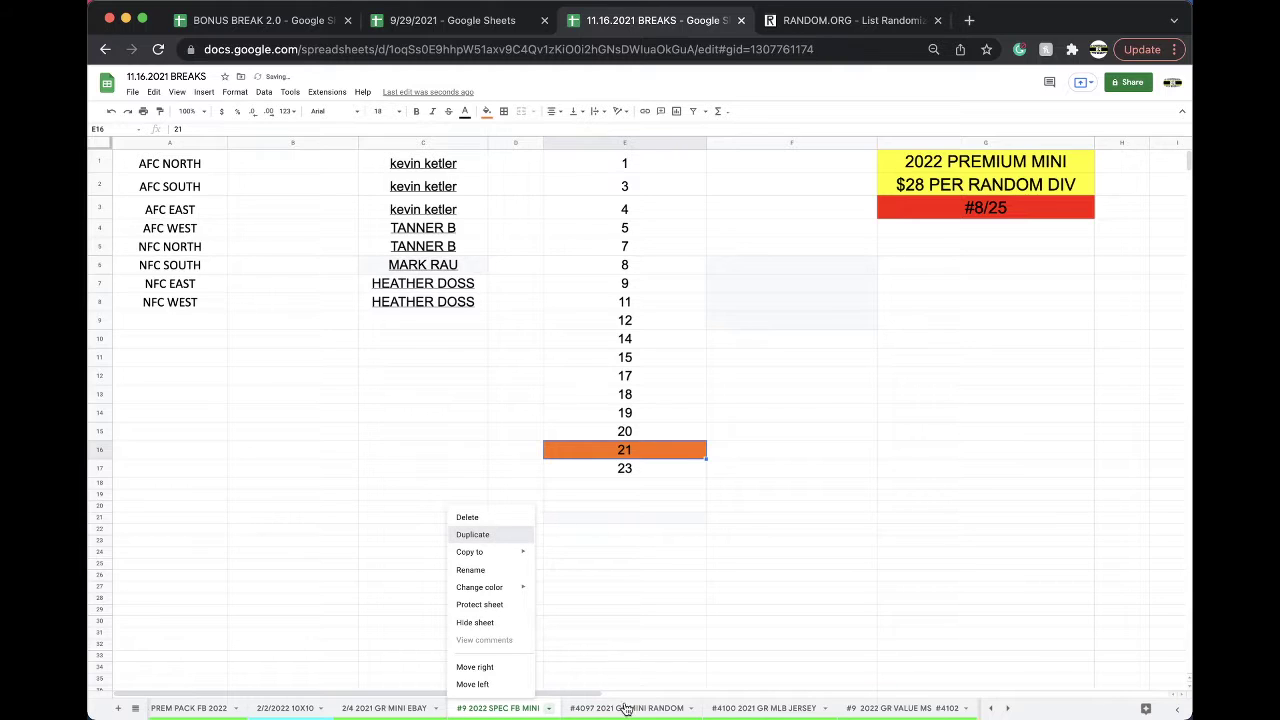
{"action": "double_click", "coordinate": [621, 711]}
{"action": "left_click_drag", "start_coordinate": [612, 708], "coordinate": [569, 708]}
{"action": "type", "text": "#10 2022 SPEC FB MINI"}
{"action": "left_click_drag", "start_coordinate": [624, 632], "coordinate": [767, 421]}
{"action": "left_click", "coordinate": [767, 421]}
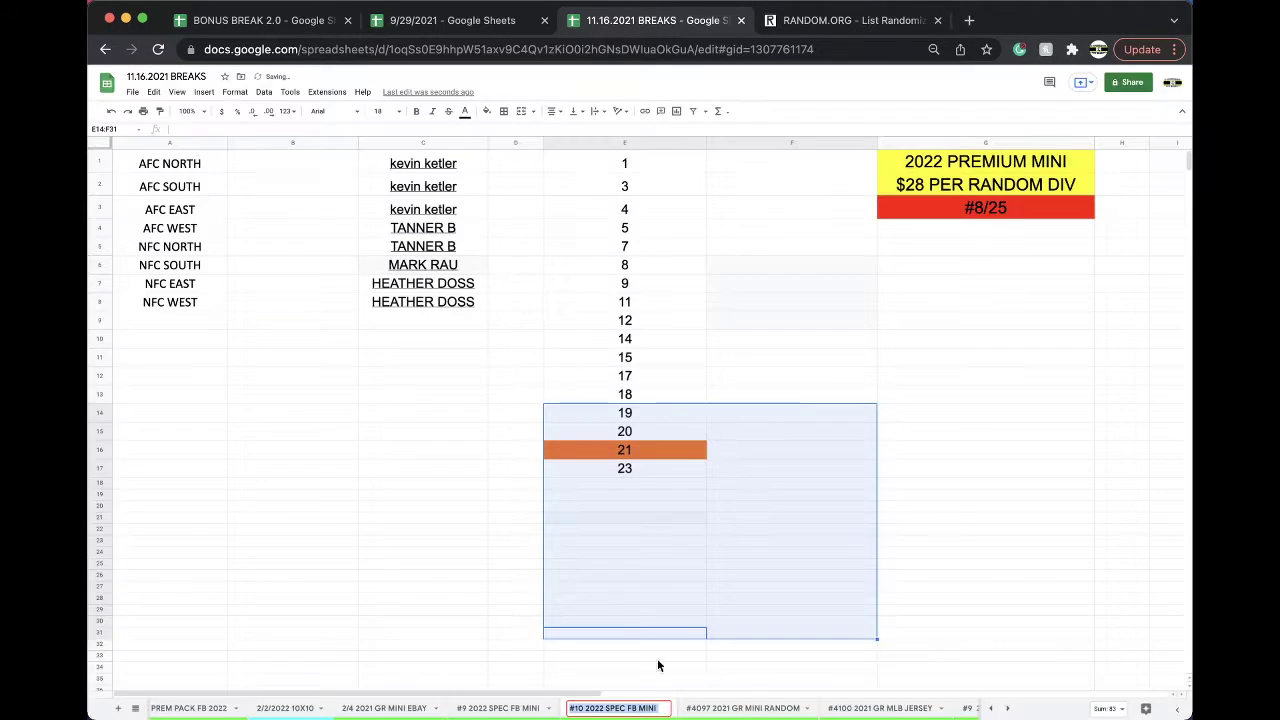
{"action": "left_click", "coordinate": [580, 634]}
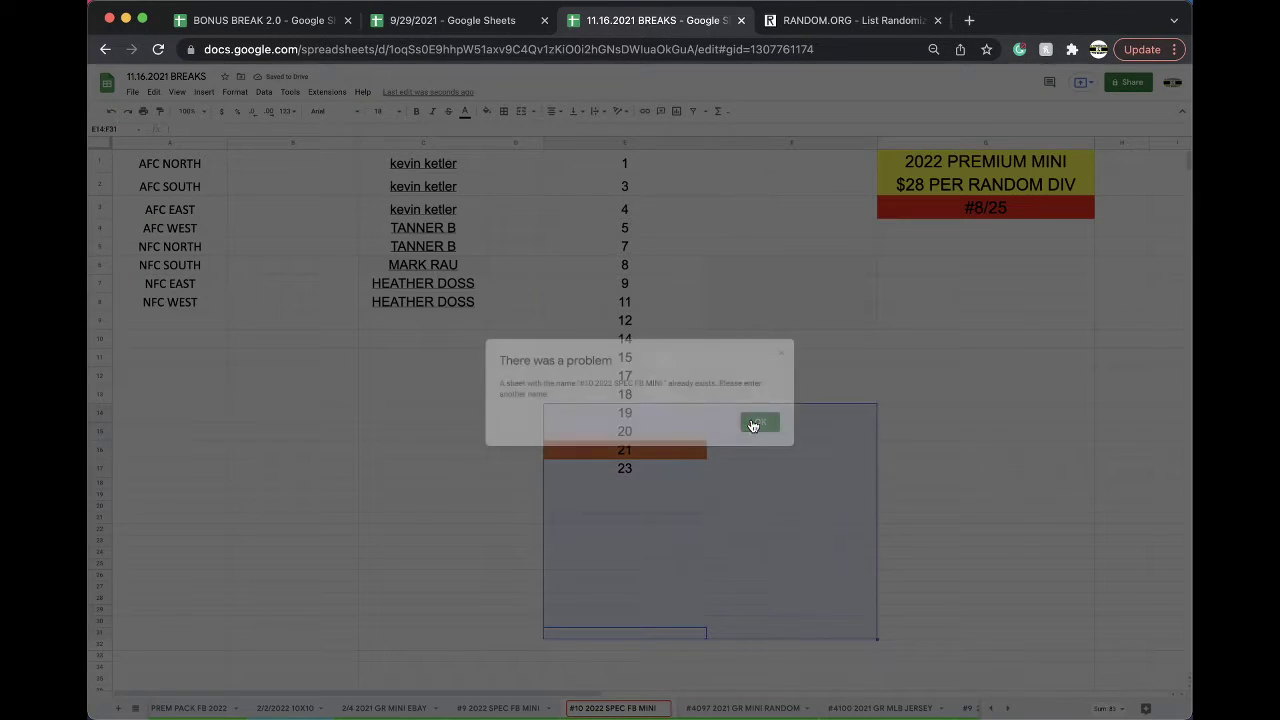
{"action": "left_click", "coordinate": [760, 421]}
Rename the duplicated sheet as DFD and delete it
{"action": "type", "text": "DFD"}
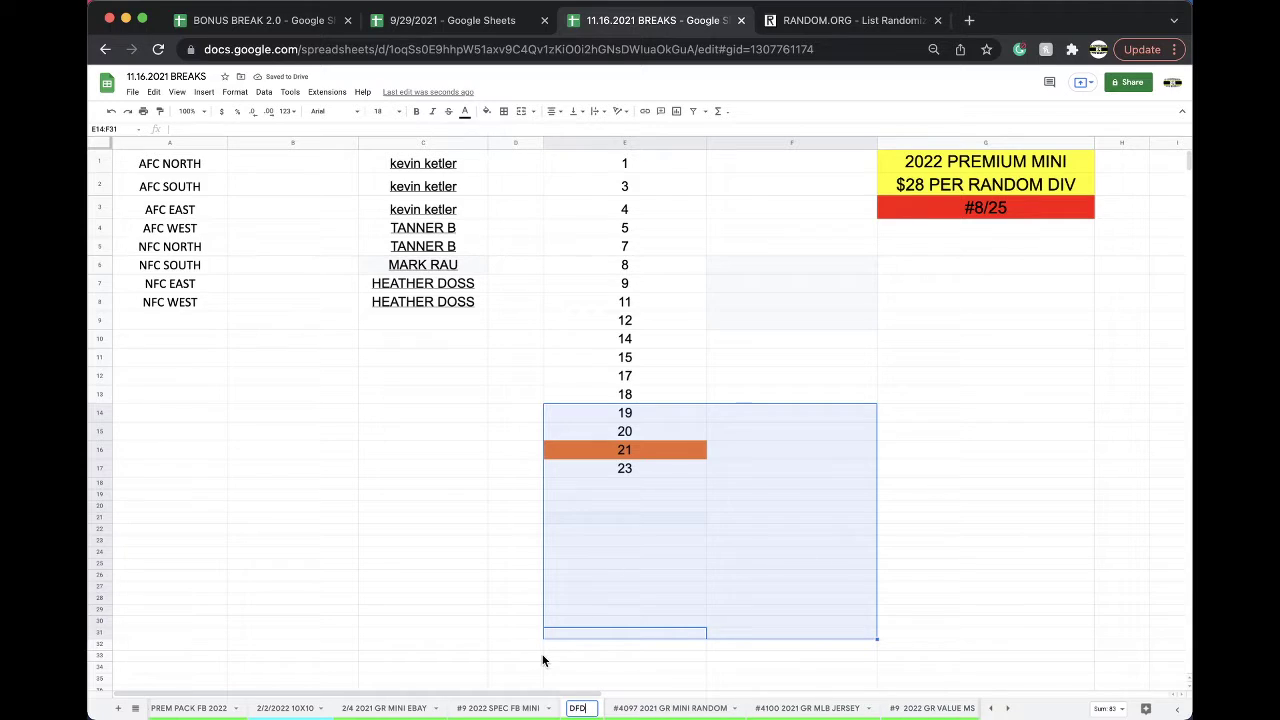
{"action": "right_click", "coordinate": [578, 708]}
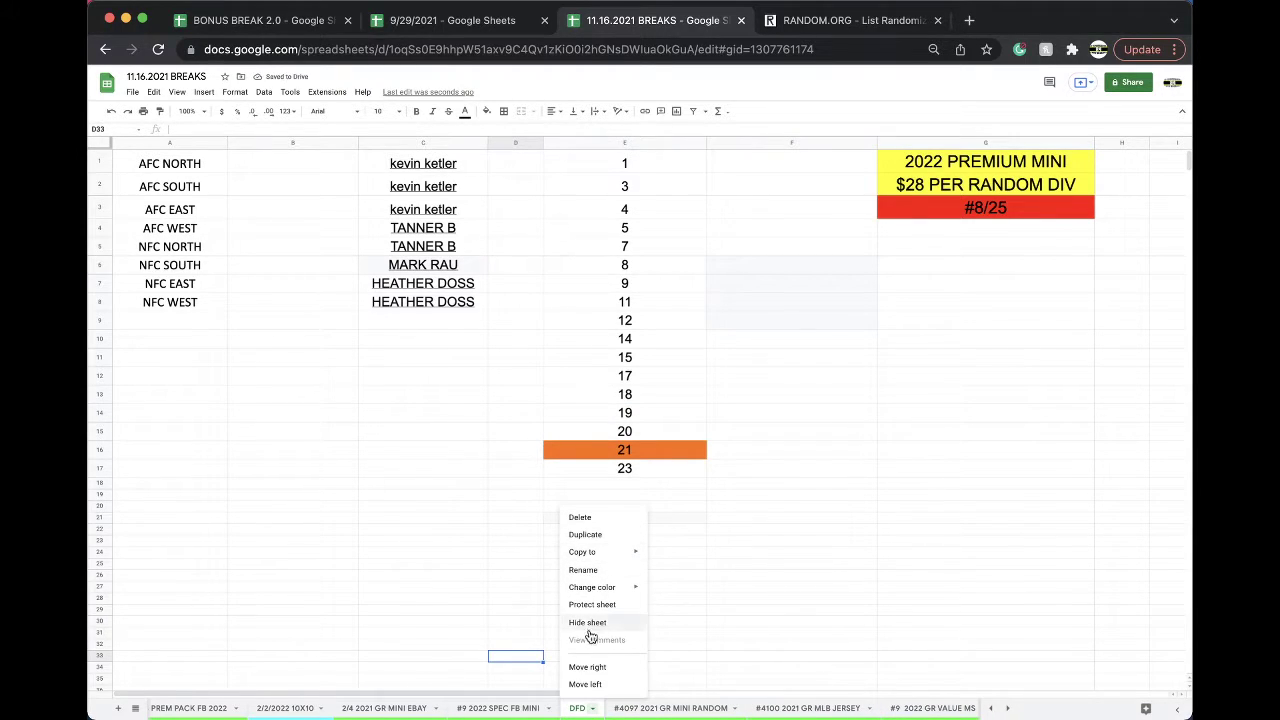
{"action": "left_click", "coordinate": [586, 518]}
{"action": "left_click", "coordinate": [760, 416]}
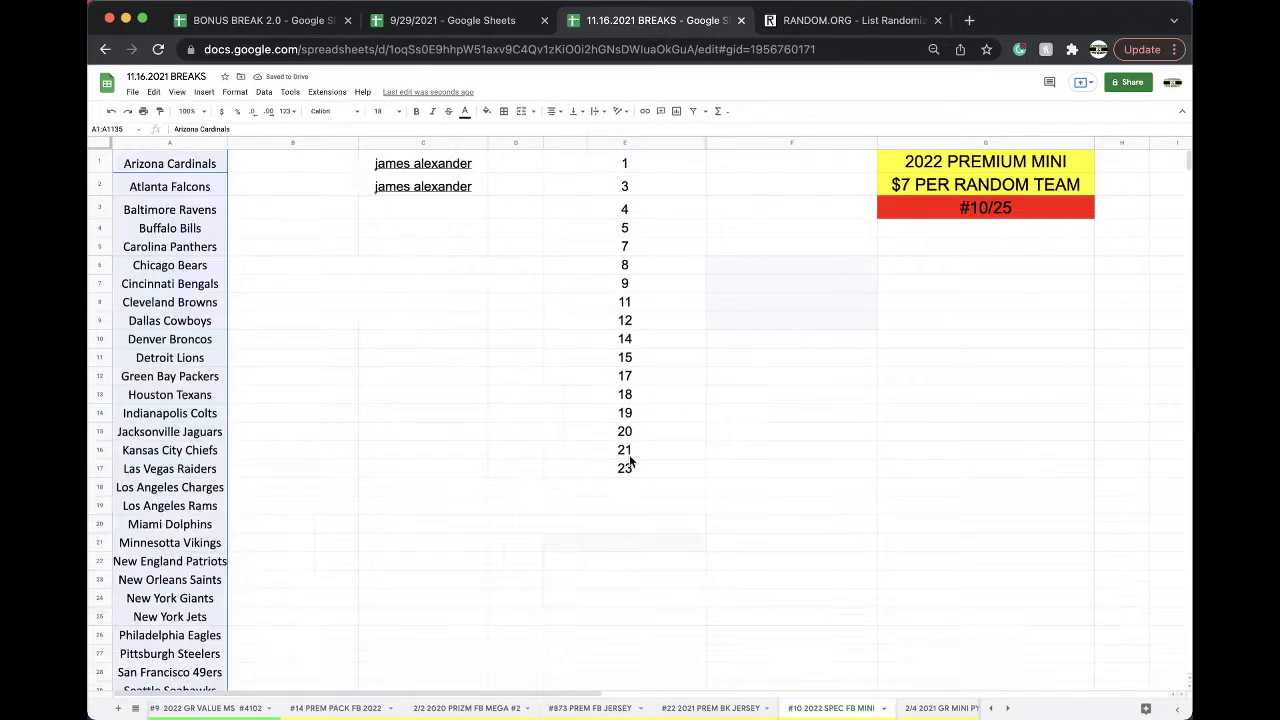
In the #10 2022 SPEC FB MINI sheet, move 23 up into cell E16 in place of 21, and return to the #9 sheet
{"action": "type", "text": "23"}
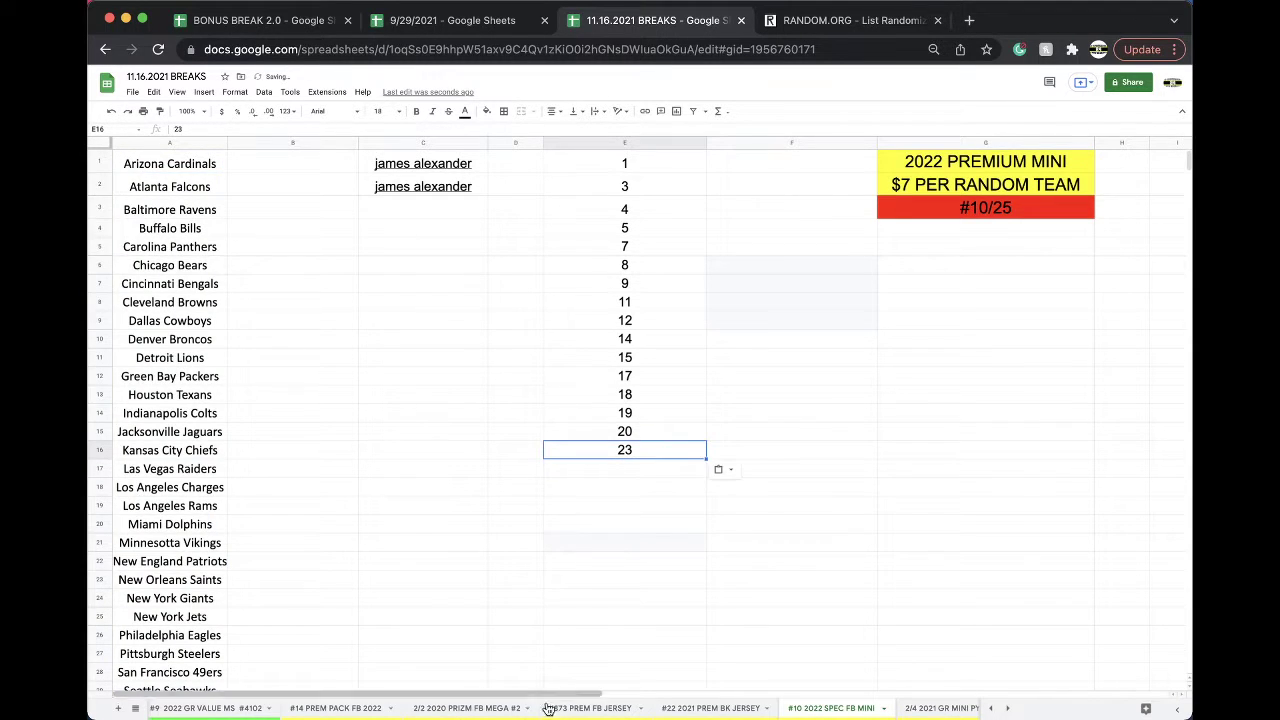
{"action": "left_click", "coordinate": [462, 708]}
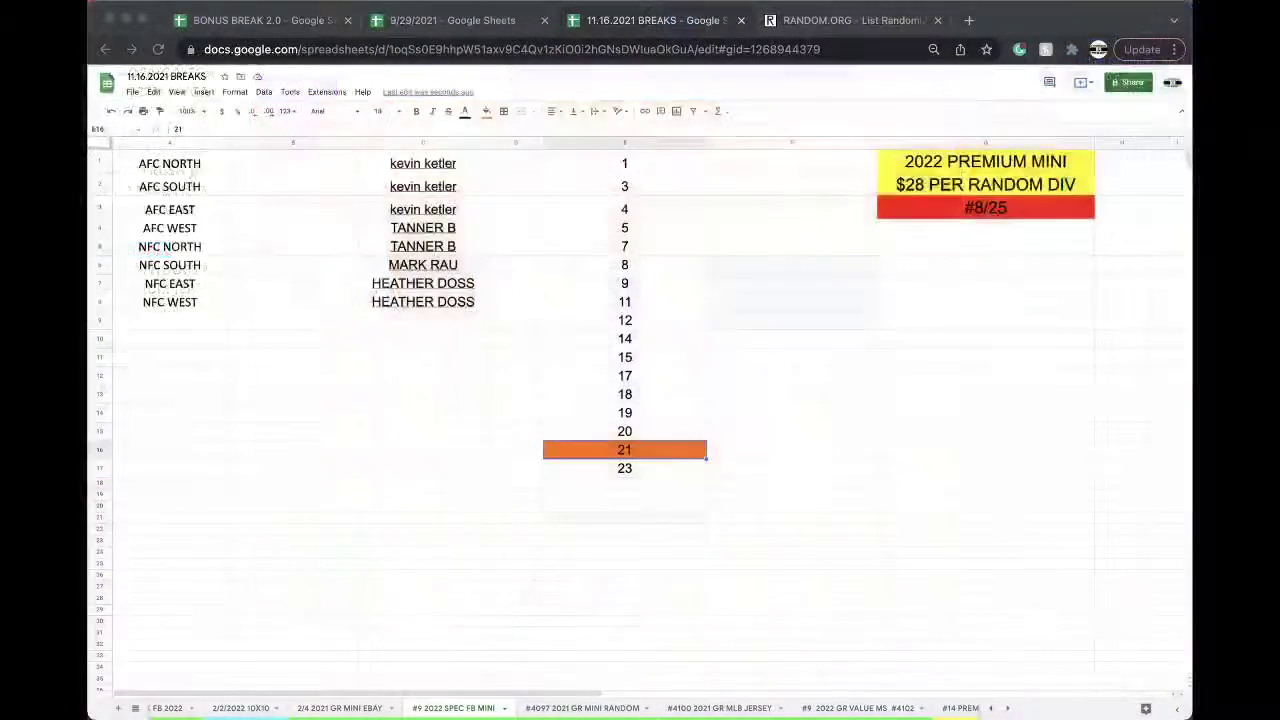
Copy the participant names in C1:C8 and paste them into the RANDOM.ORG List Randomizer
{"action": "left_click_drag", "start_coordinate": [432, 170], "coordinate": [431, 306]}
{"action": "key", "text": "super+c"}
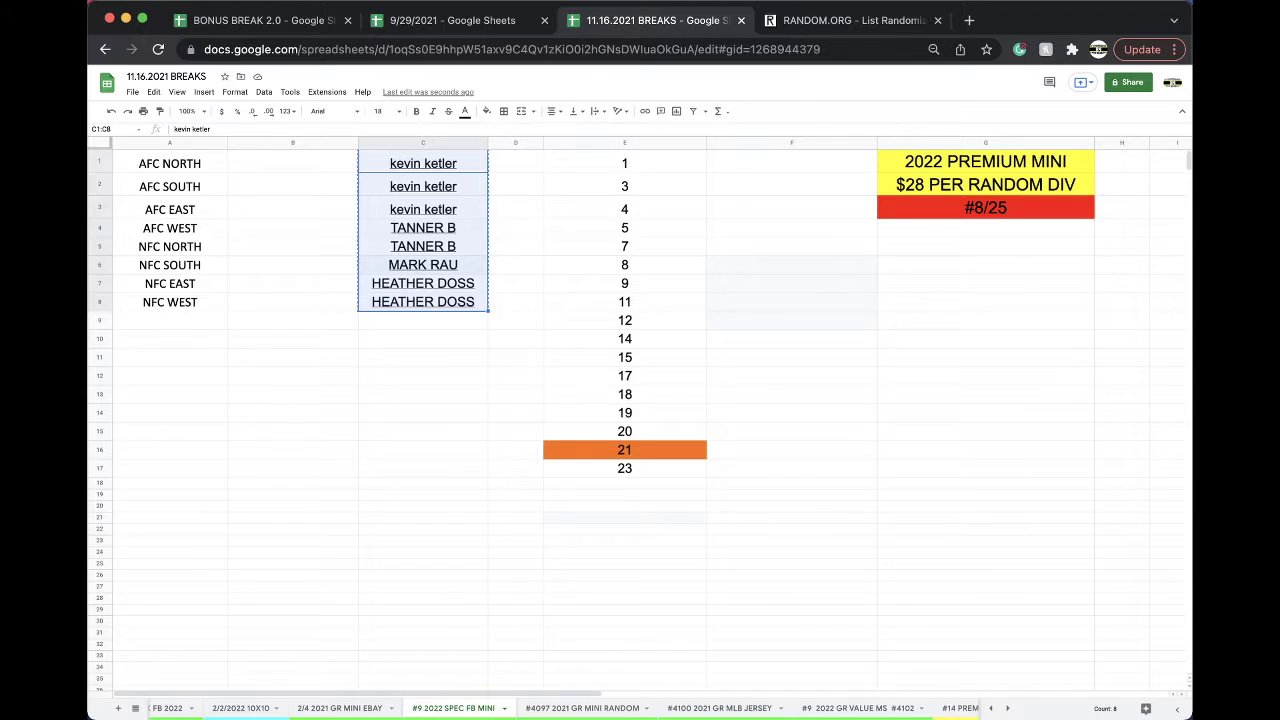
{"action": "left_click", "coordinate": [880, 20]}
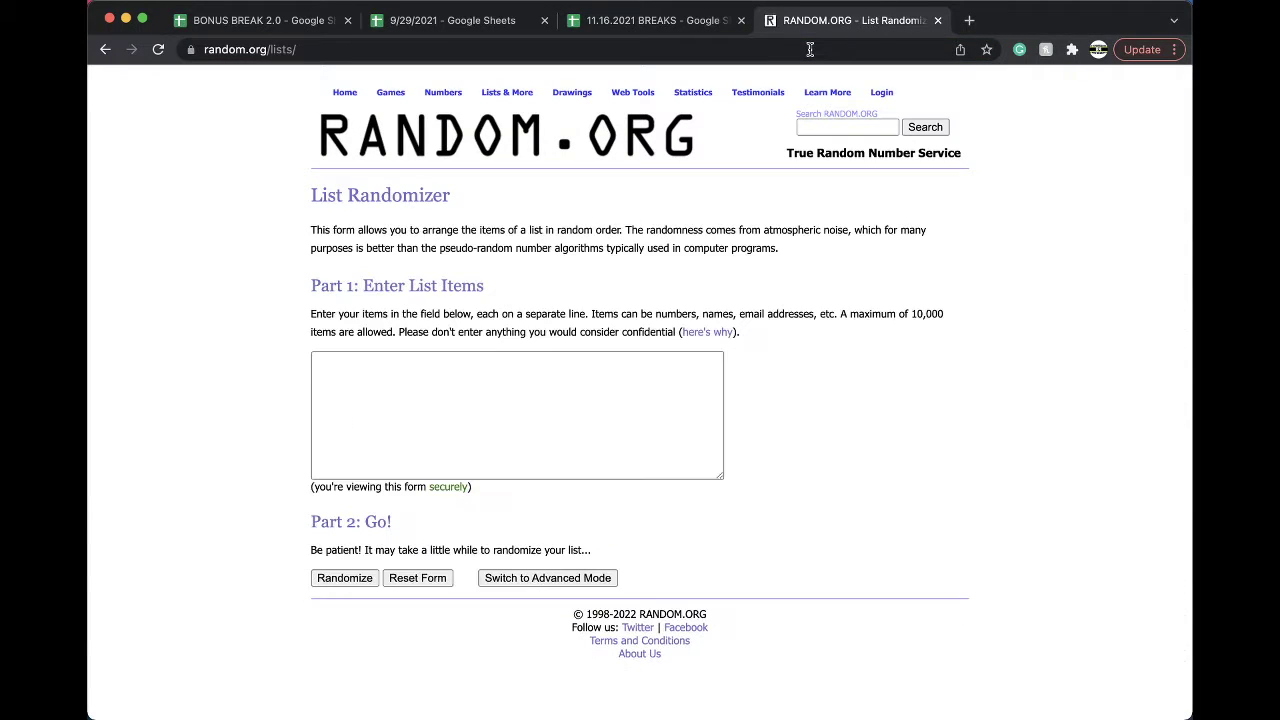
{"action": "left_click", "coordinate": [507, 414]}
{"action": "key", "text": "super+v"}
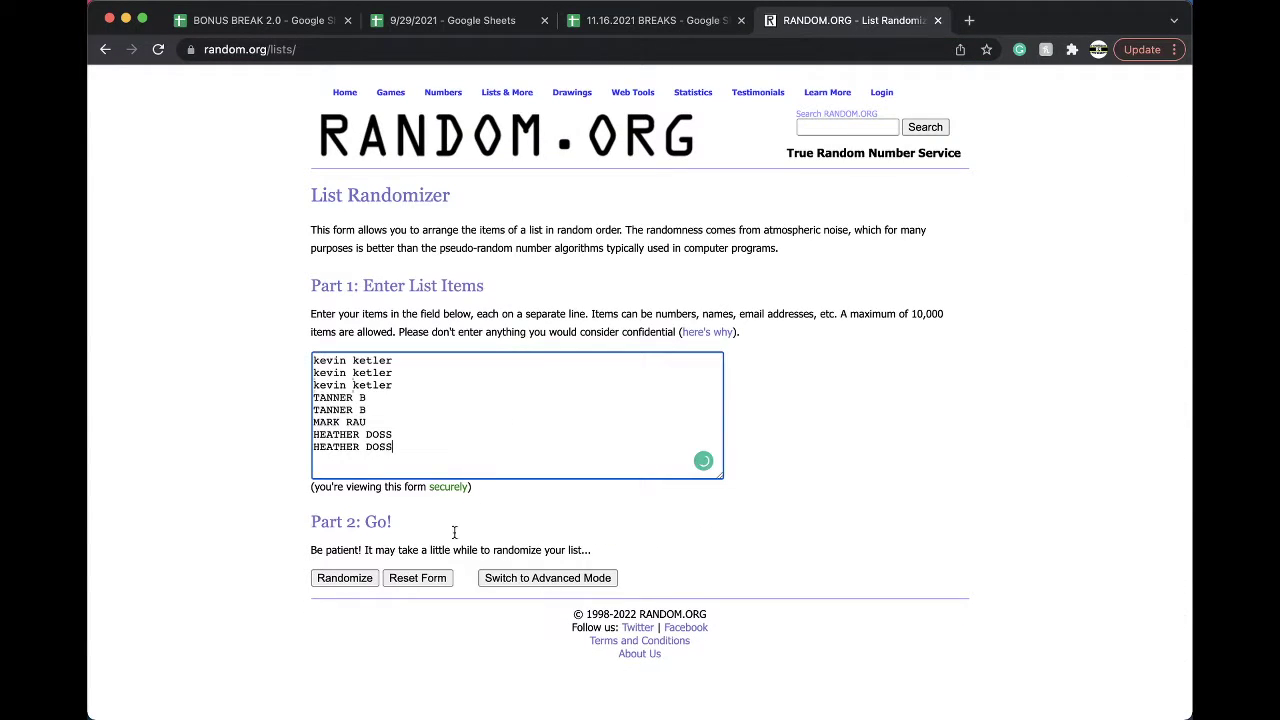
Randomize the pasted list of participant names five times
{"action": "left_click", "coordinate": [344, 578]}
{"action": "left_click", "coordinate": [333, 449]}
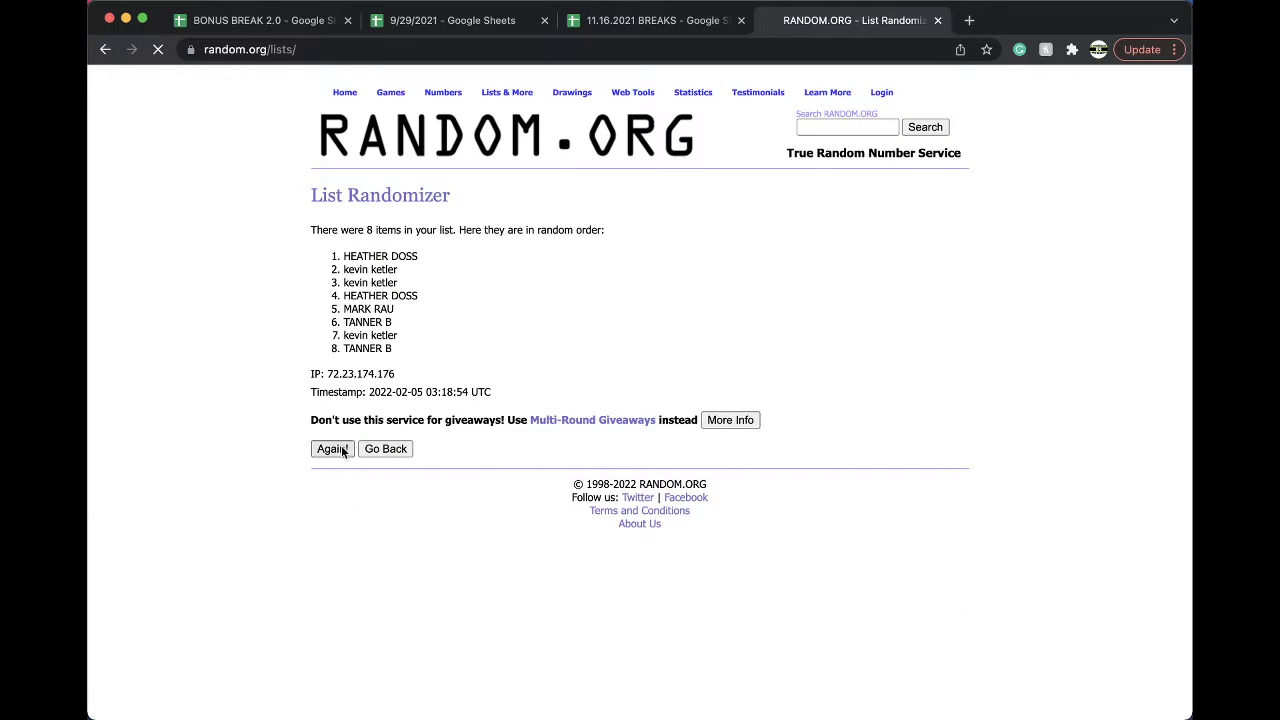
{"action": "left_click", "coordinate": [333, 479]}
{"action": "left_click", "coordinate": [333, 478]}
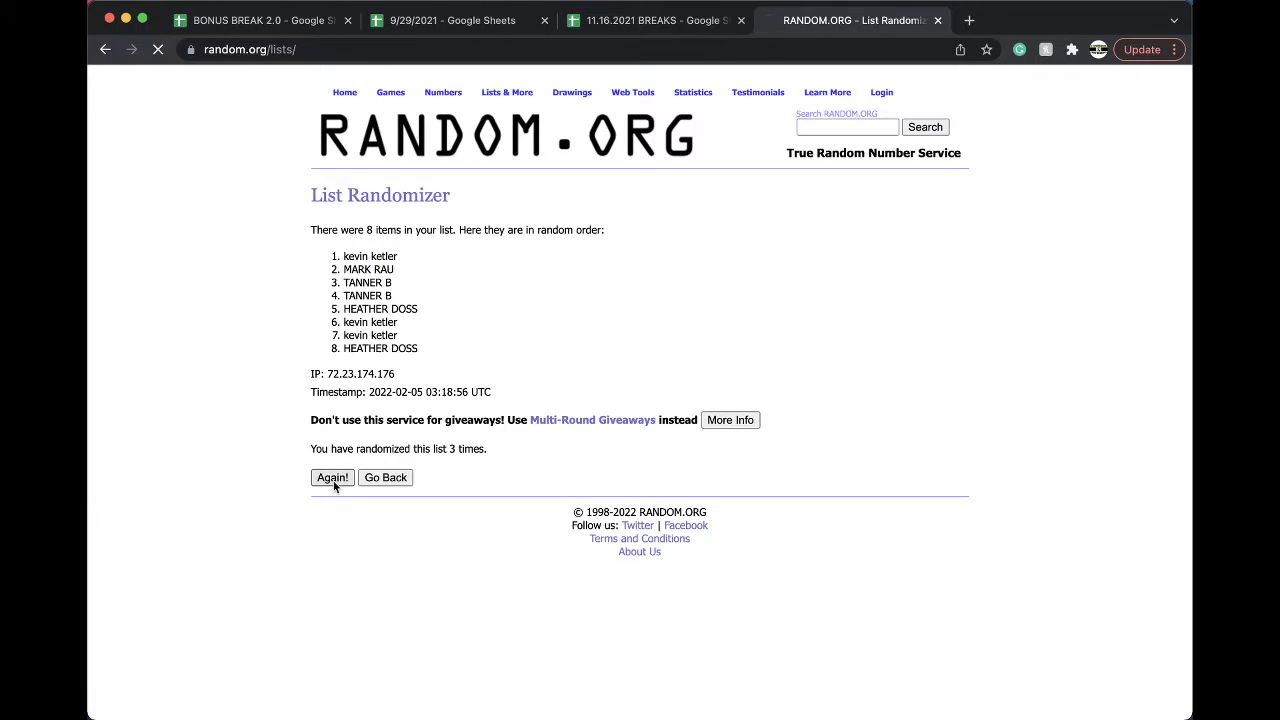
{"action": "left_click", "coordinate": [333, 478]}
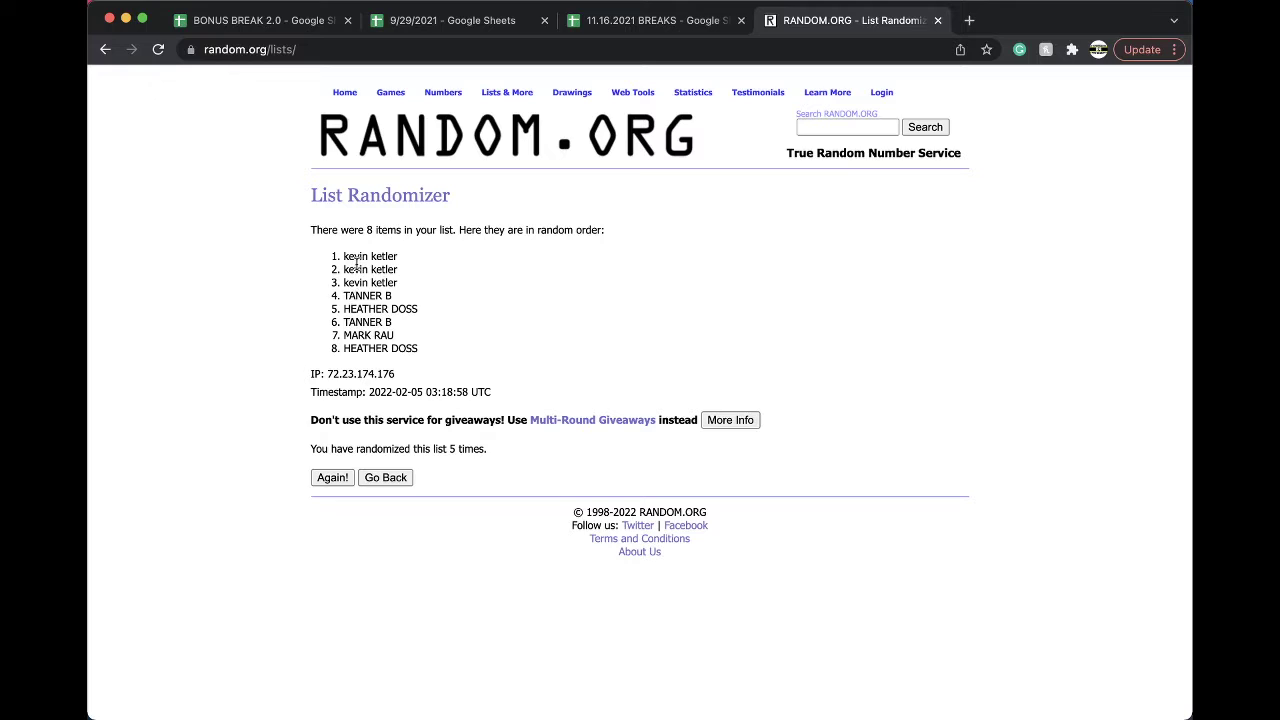
Copy the randomized names and paste them beside the divisions starting at cell B1 of the #9 2022 SPEC FB MINI sheet
{"action": "left_click_drag", "start_coordinate": [342, 257], "coordinate": [423, 347]}
{"action": "key", "text": "super+c"}
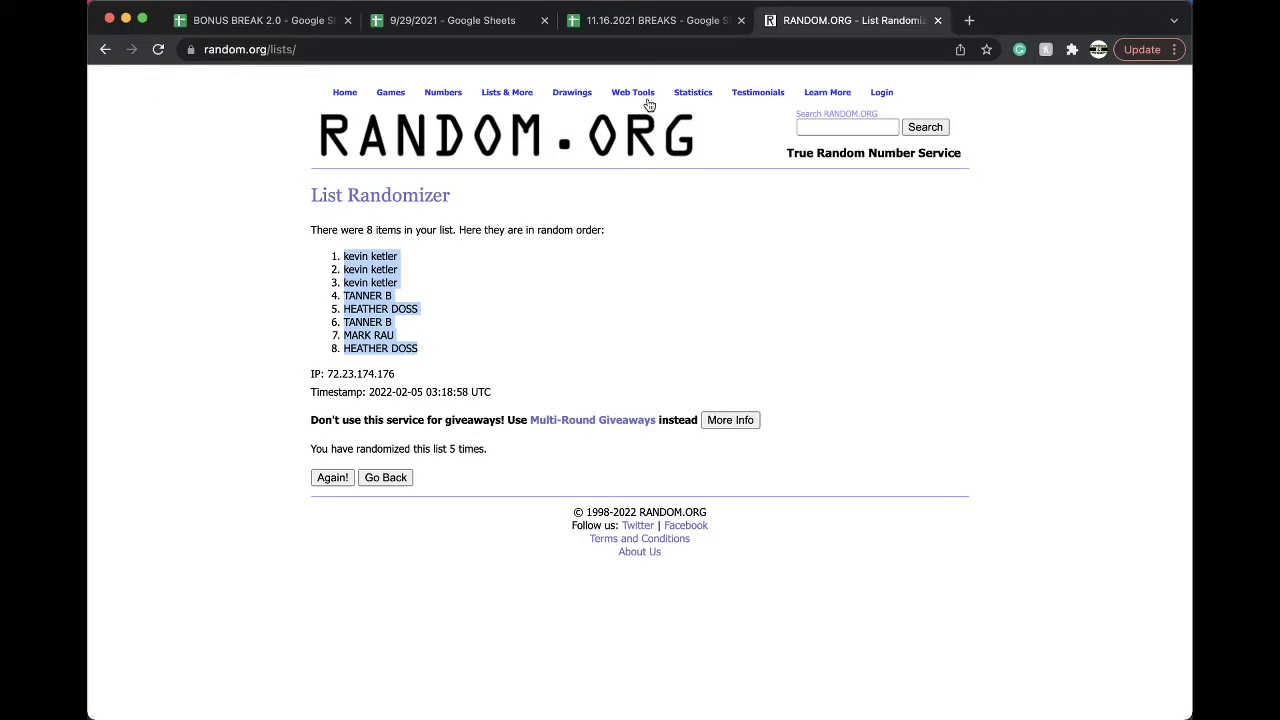
{"action": "left_click", "coordinate": [658, 22]}
{"action": "left_click", "coordinate": [308, 172]}
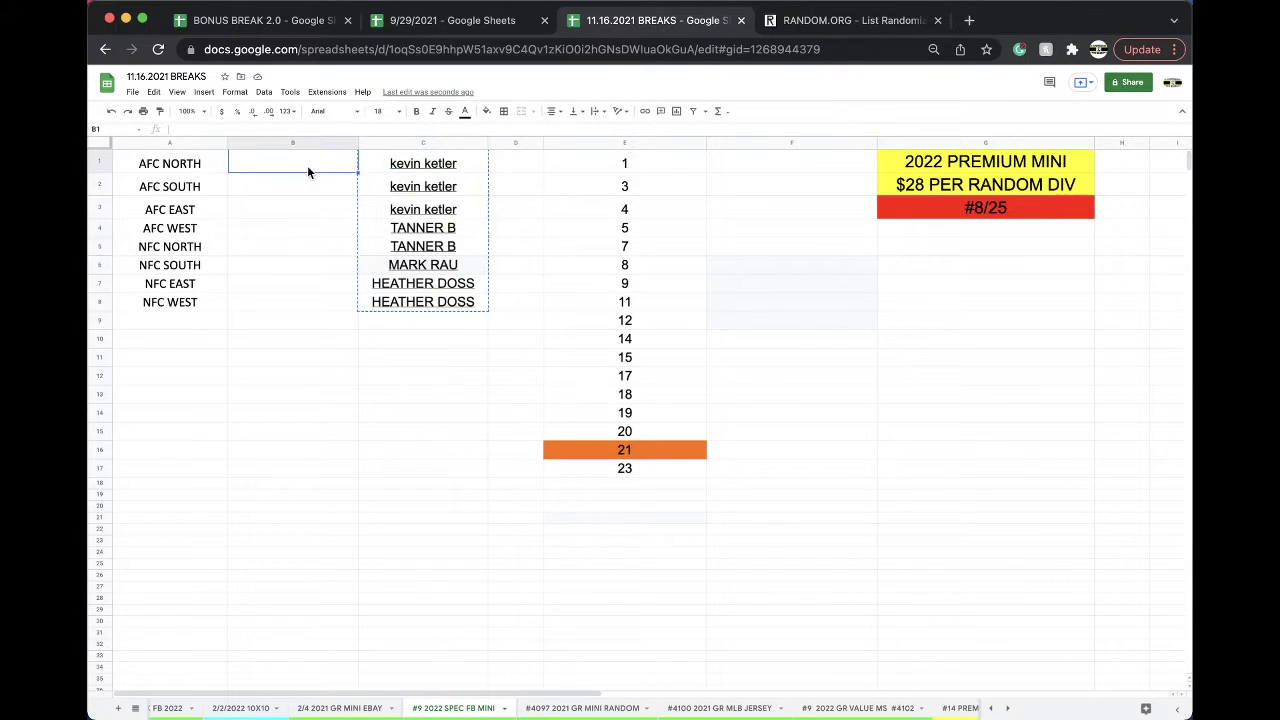
{"action": "key", "text": "super+v"}
Set the font size of the pasted names in B1:B8 to 18
{"action": "left_click", "coordinate": [386, 111]}
{"action": "left_click", "coordinate": [380, 289]}
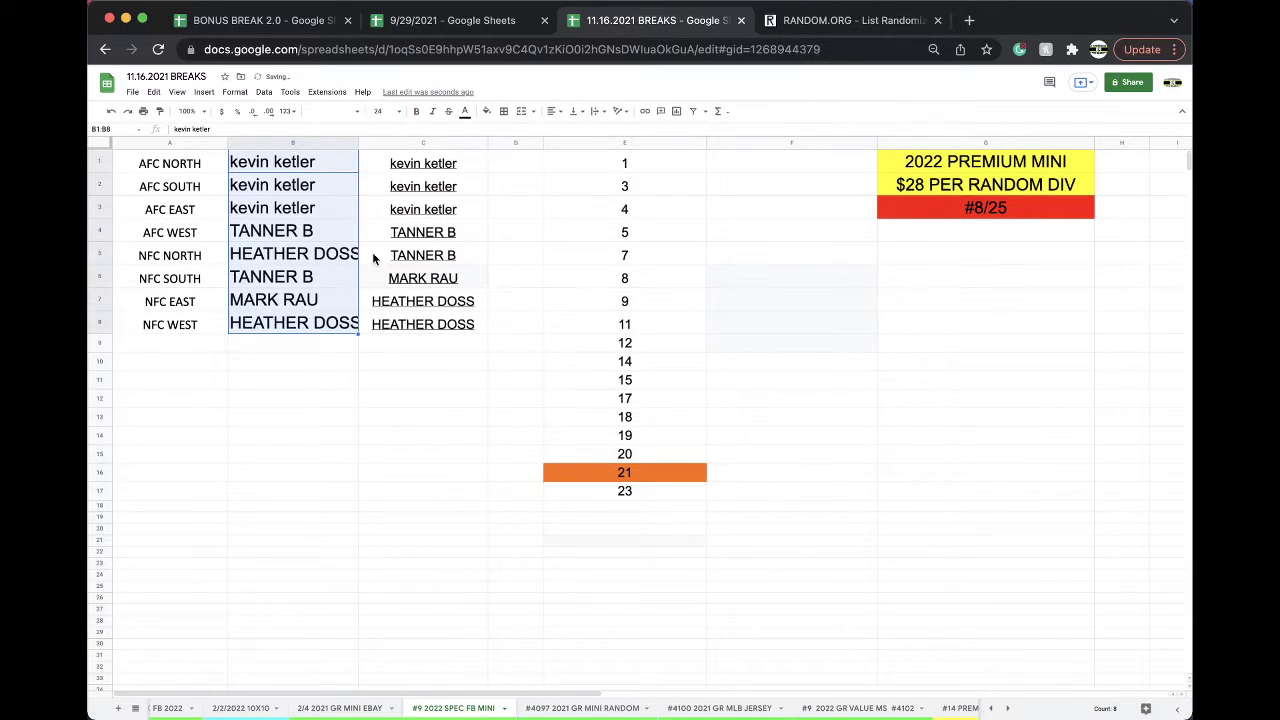
{"action": "left_click", "coordinate": [374, 112]}
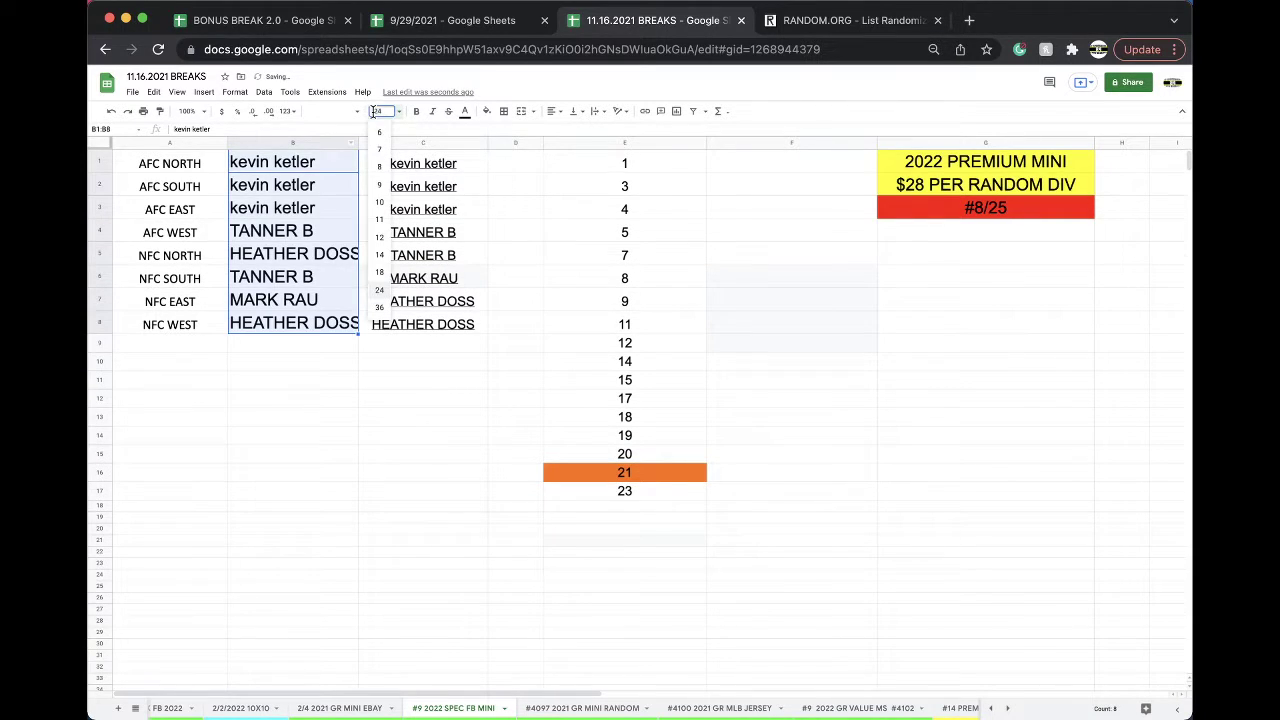
{"action": "left_click", "coordinate": [373, 270]}
Go through the names in column B row by row to review which participant got each division
{"action": "left_click", "coordinate": [302, 172]}
{"action": "key", "text": "Down"}
{"action": "key", "text": "Down"}
{"action": "key", "text": "Down"}
{"action": "key", "text": "Down"}
{"action": "key", "text": "Down"}
{"action": "key", "text": "Down"}
{"action": "key", "text": "Up"}
{"action": "key", "text": "Up"}
{"action": "key", "text": "Down"}
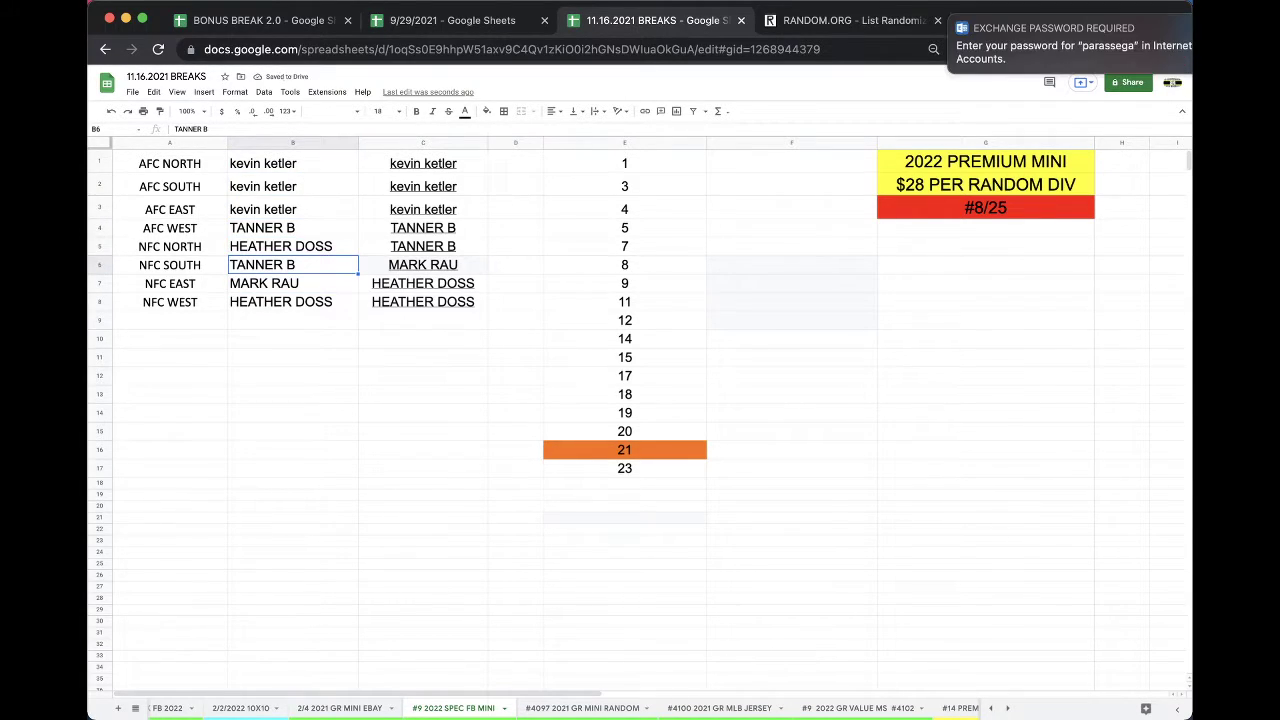
{"action": "key", "text": "Down"}
{"action": "key", "text": "Down"}
{"action": "key", "text": "Down"}
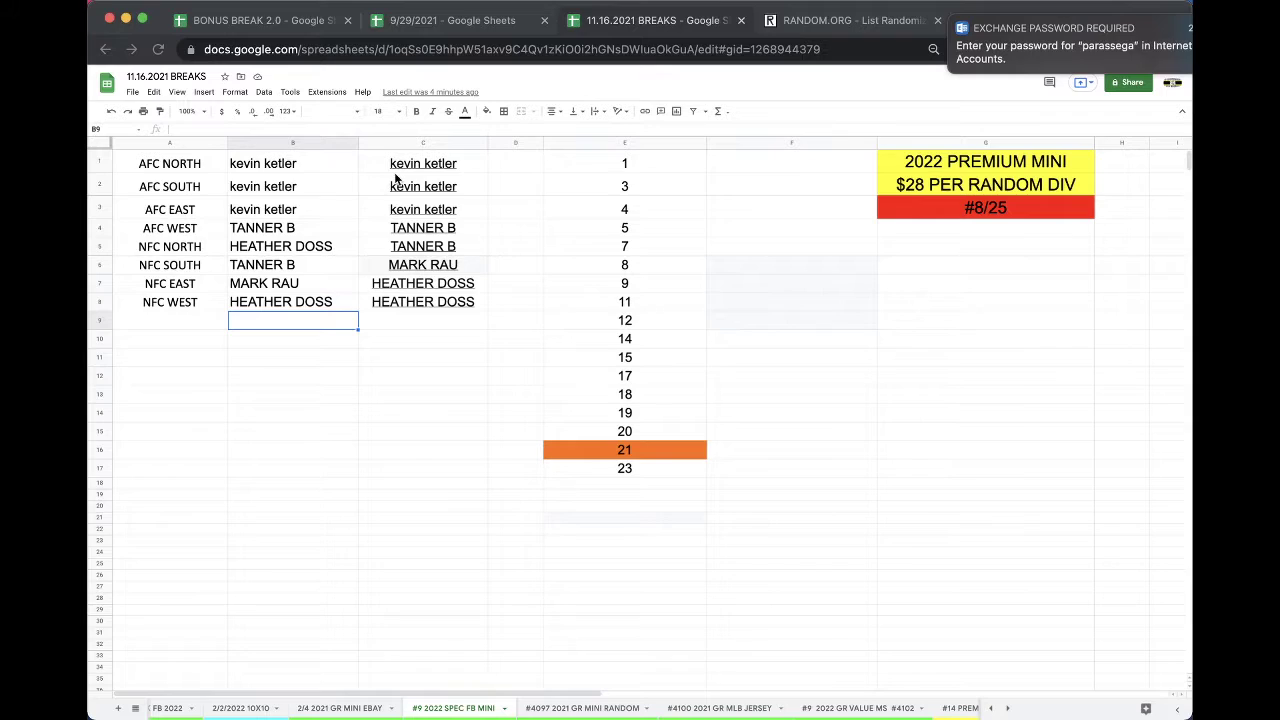
Copy the original participant names in C1:C8 again and paste them into the emptied List Randomizer form
{"action": "left_click", "coordinate": [395, 181]}
{"action": "left_click", "coordinate": [423, 303]}
{"action": "key", "text": "ctrl+shift+Up"}
{"action": "key", "text": "ctrl+c"}
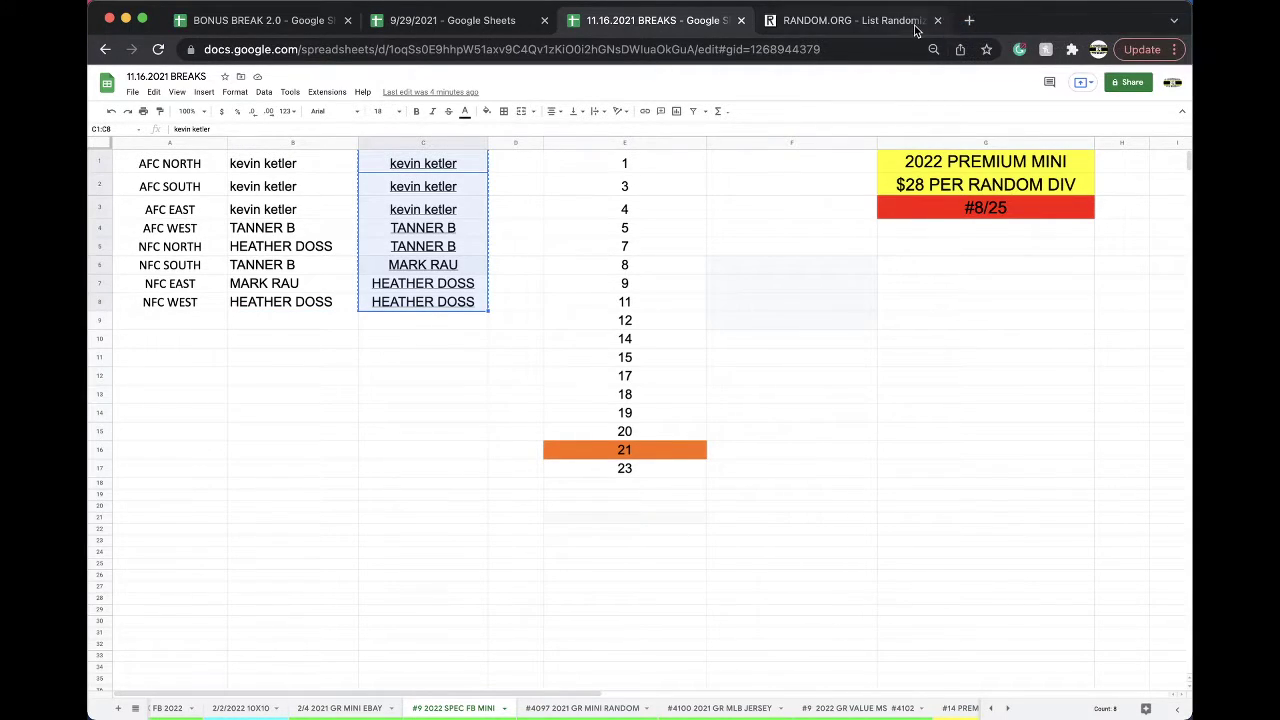
{"action": "left_click", "coordinate": [855, 20]}
{"action": "left_click", "coordinate": [432, 381]}
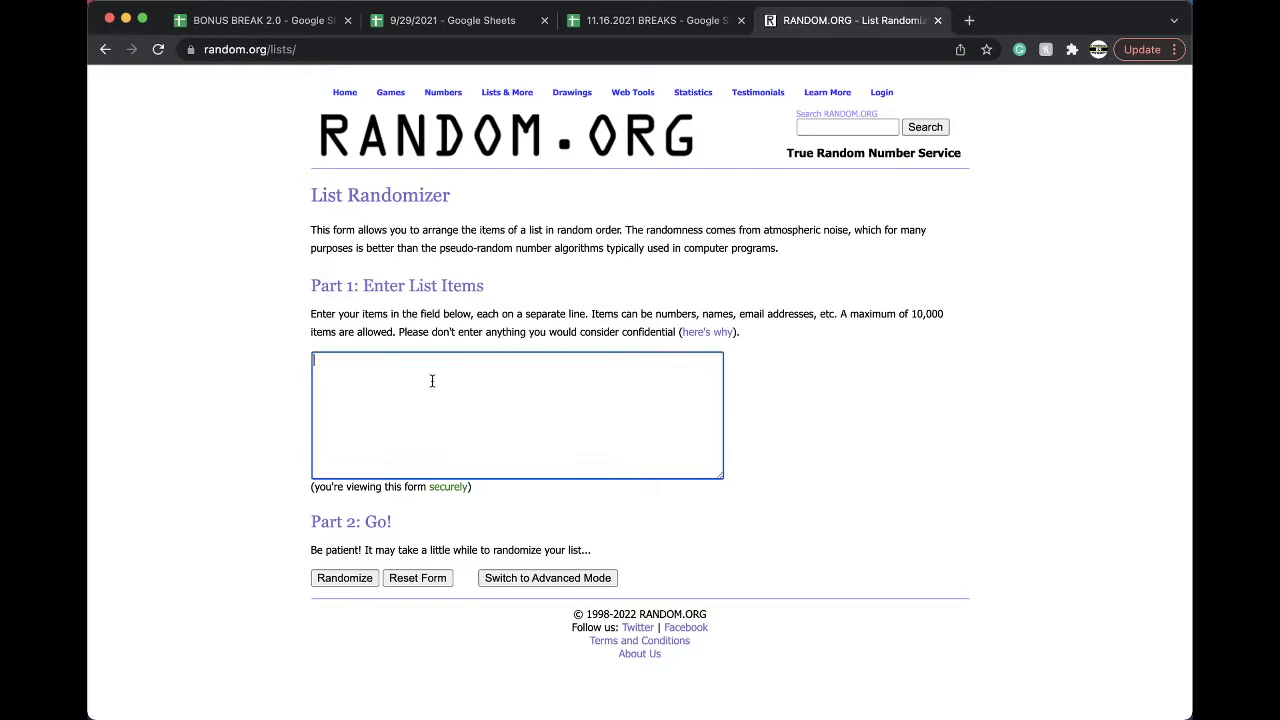
{"action": "key", "text": "super+v"}
Randomize the participant names repeatedly and select the first name in the final result
{"action": "left_click", "coordinate": [333, 573]}
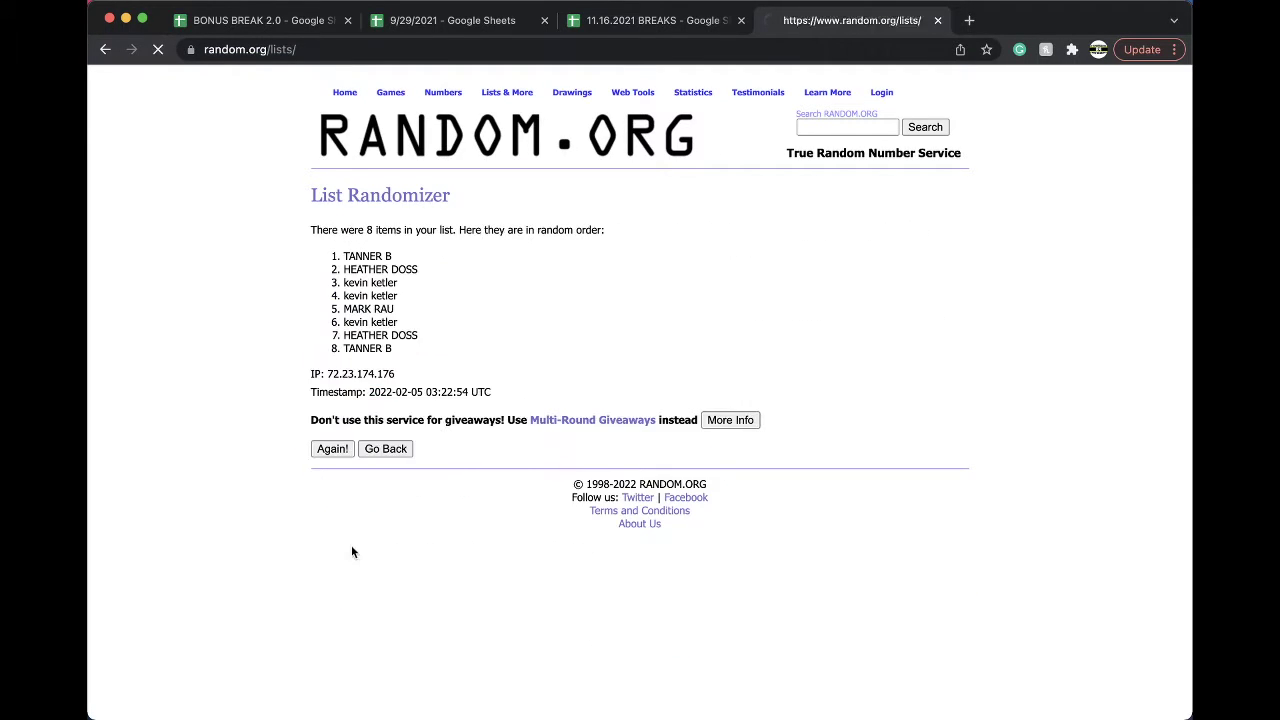
{"action": "left_click", "coordinate": [335, 450]}
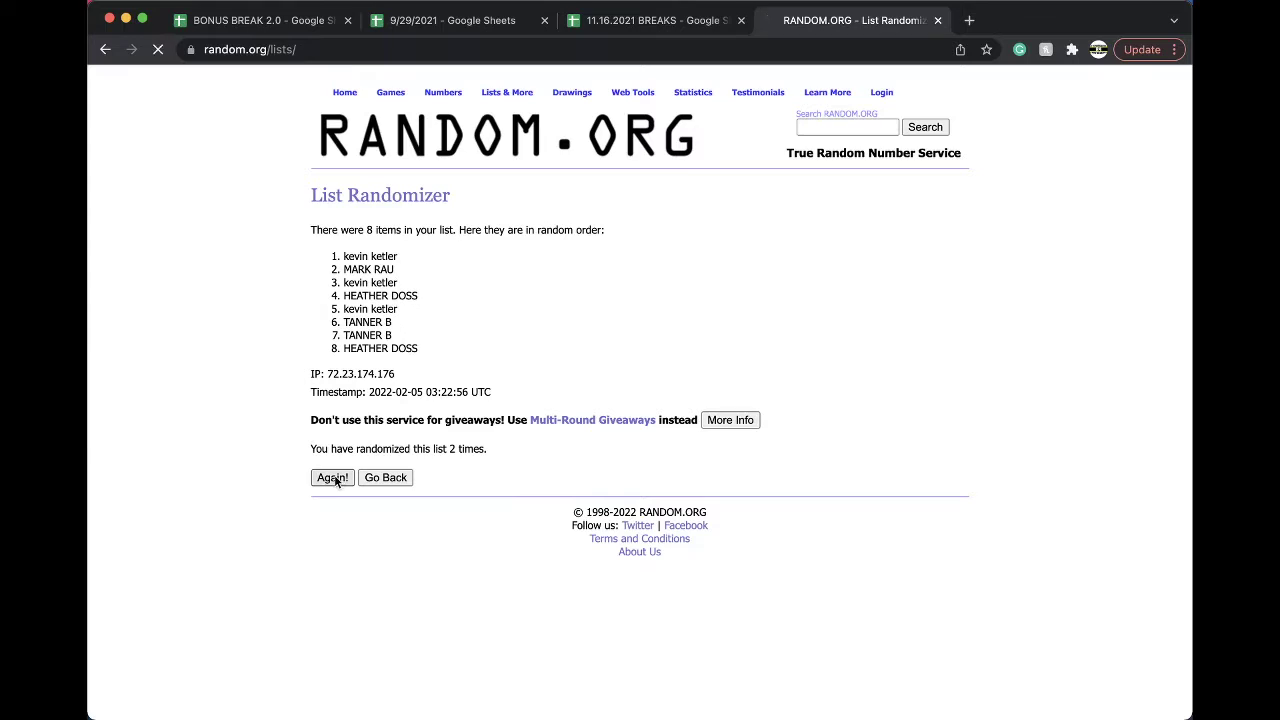
{"action": "left_click", "coordinate": [333, 478]}
{"action": "left_click", "coordinate": [335, 480]}
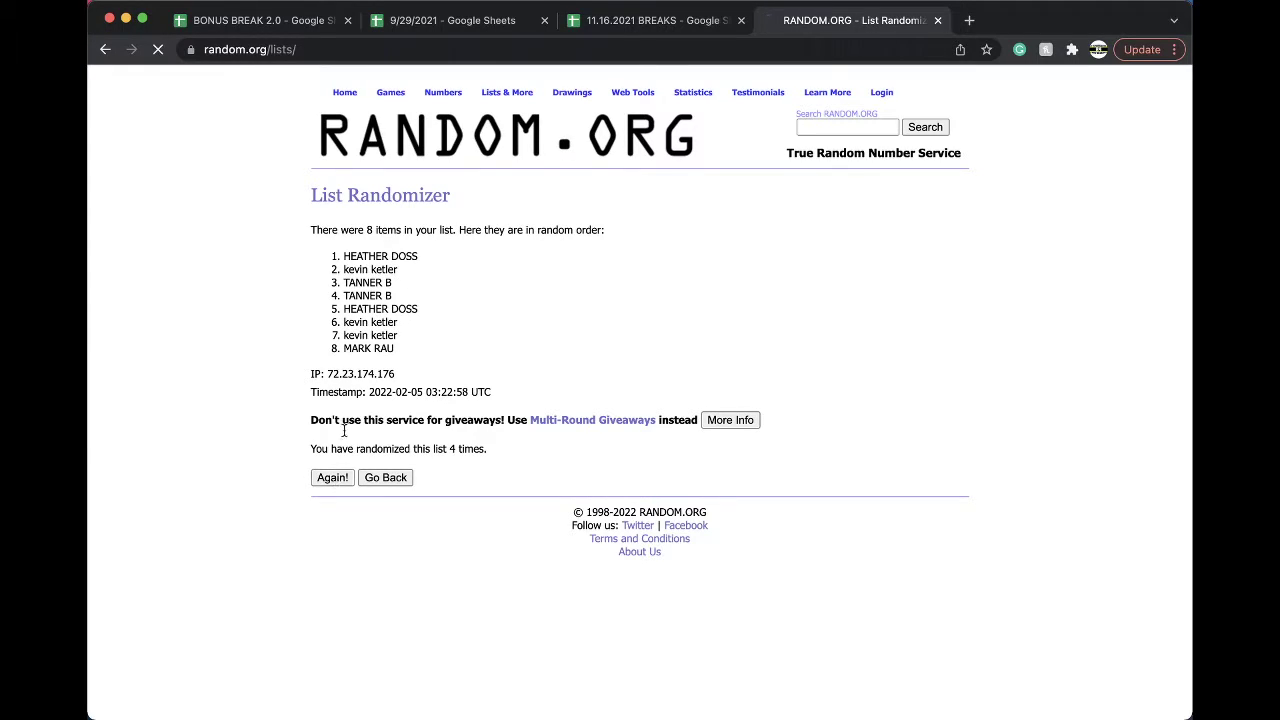
{"action": "left_click_drag", "start_coordinate": [349, 256], "coordinate": [420, 260]}
{"action": "triple_click", "coordinate": [380, 252]}
Open the #307 BONUS FOOTBALL sheet in the BONUS BREAK 2.0 spreadsheet
{"action": "left_click", "coordinate": [628, 26]}
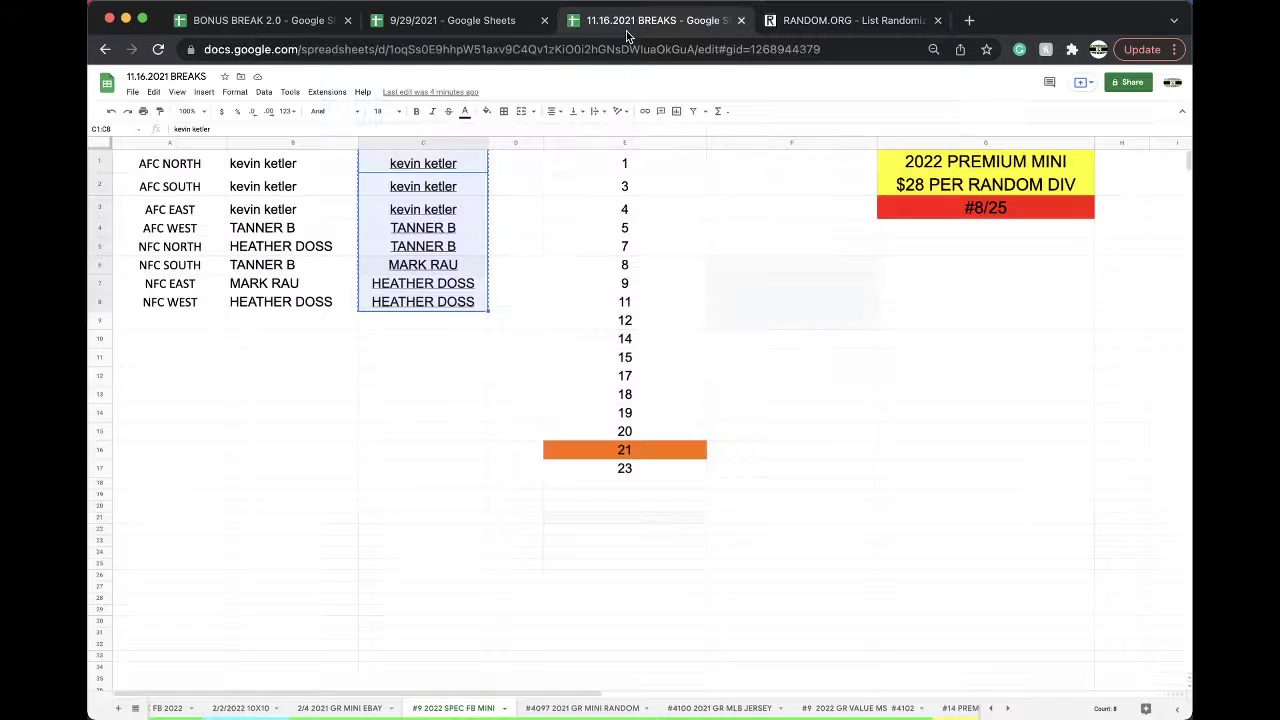
{"action": "left_click", "coordinate": [275, 20]}
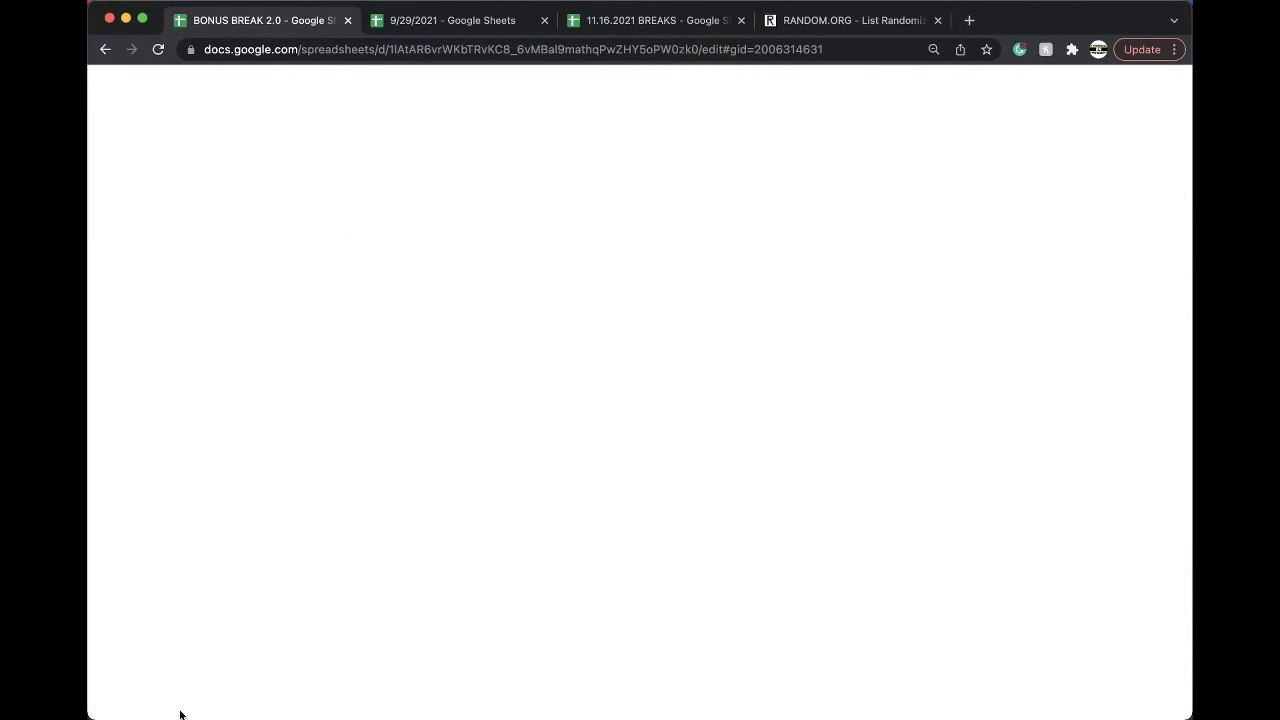
{"action": "left_click", "coordinate": [135, 708]}
{"action": "scroll", "coordinate": [195, 640], "scroll_direction": "down", "scroll_amount": 10}
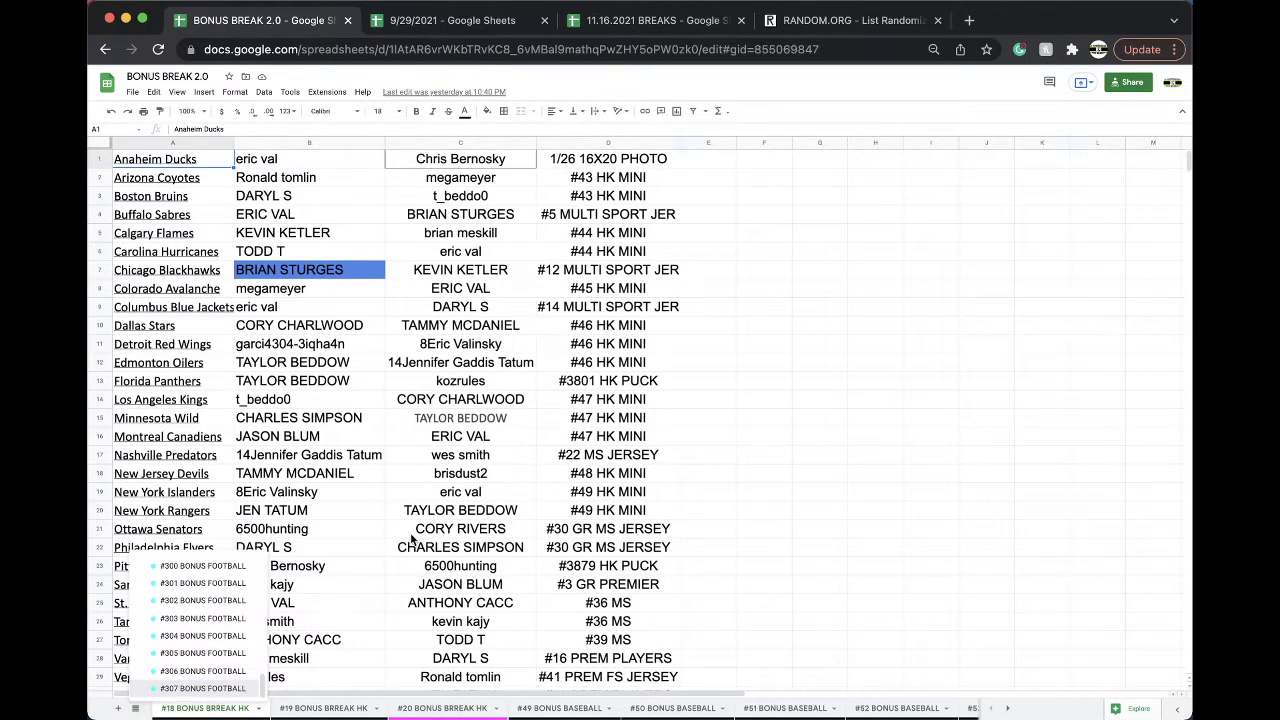
{"action": "left_click", "coordinate": [184, 688]}
Paste the bonus winner's name from the randomized list into C18, the first empty cell of the participant column
{"action": "left_click", "coordinate": [499, 473]}
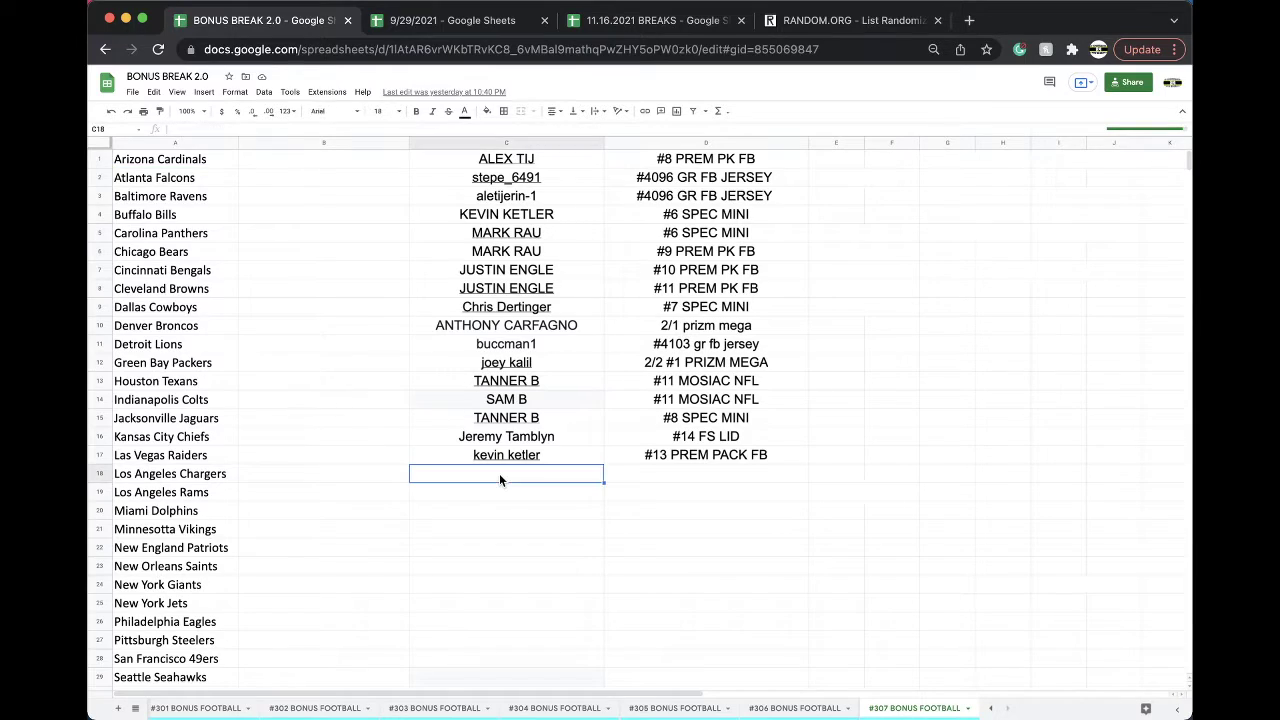
{"action": "key", "text": "super+v"}
{"action": "left_click", "coordinate": [617, 515]}
{"action": "left_click", "coordinate": [660, 534]}
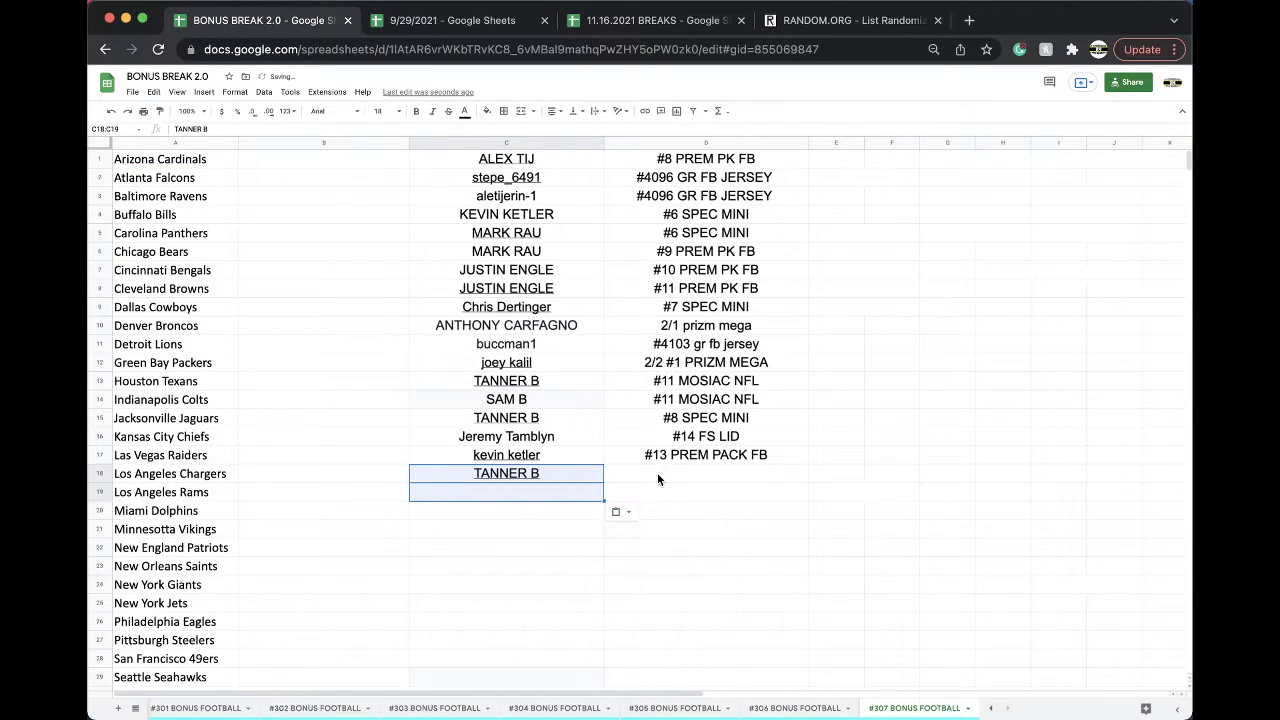
Enter "#9 SPEC MINI" in D18 as the source break for the new bonus entry
{"action": "left_click", "coordinate": [658, 476]}
{"action": "type", "text": "#9 S"}
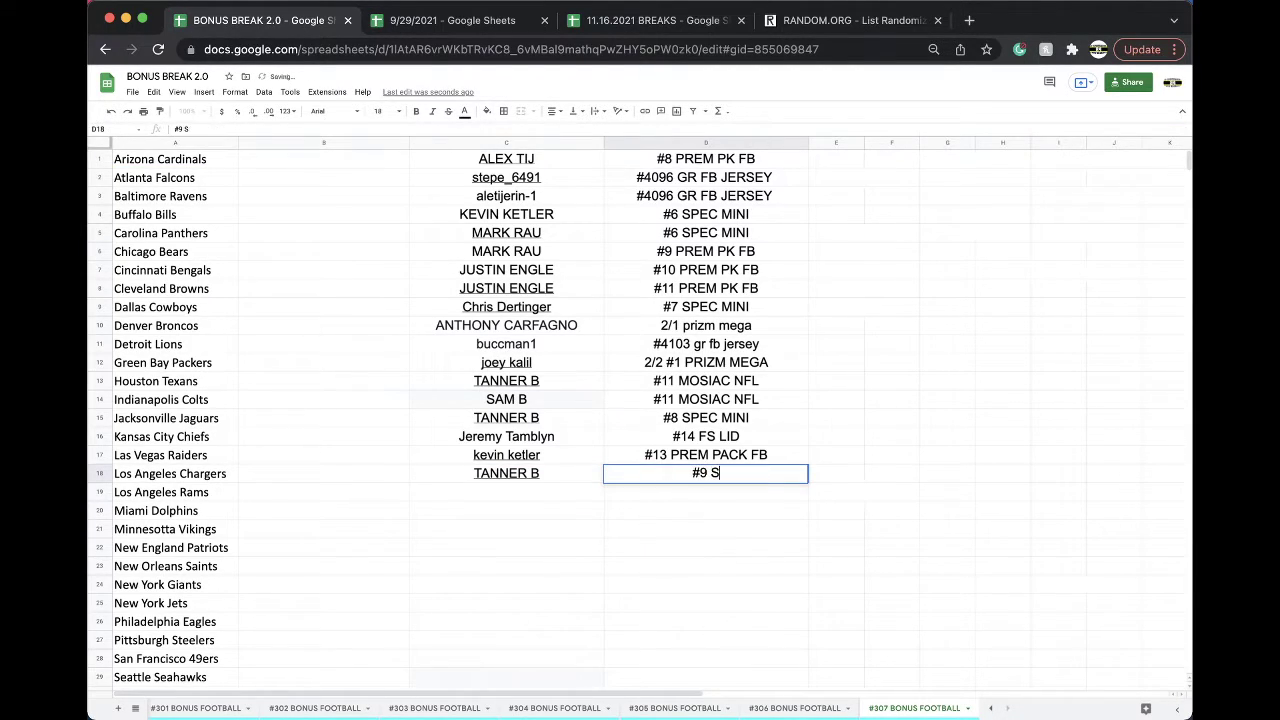
{"action": "type", "text": "PEC MINI"}
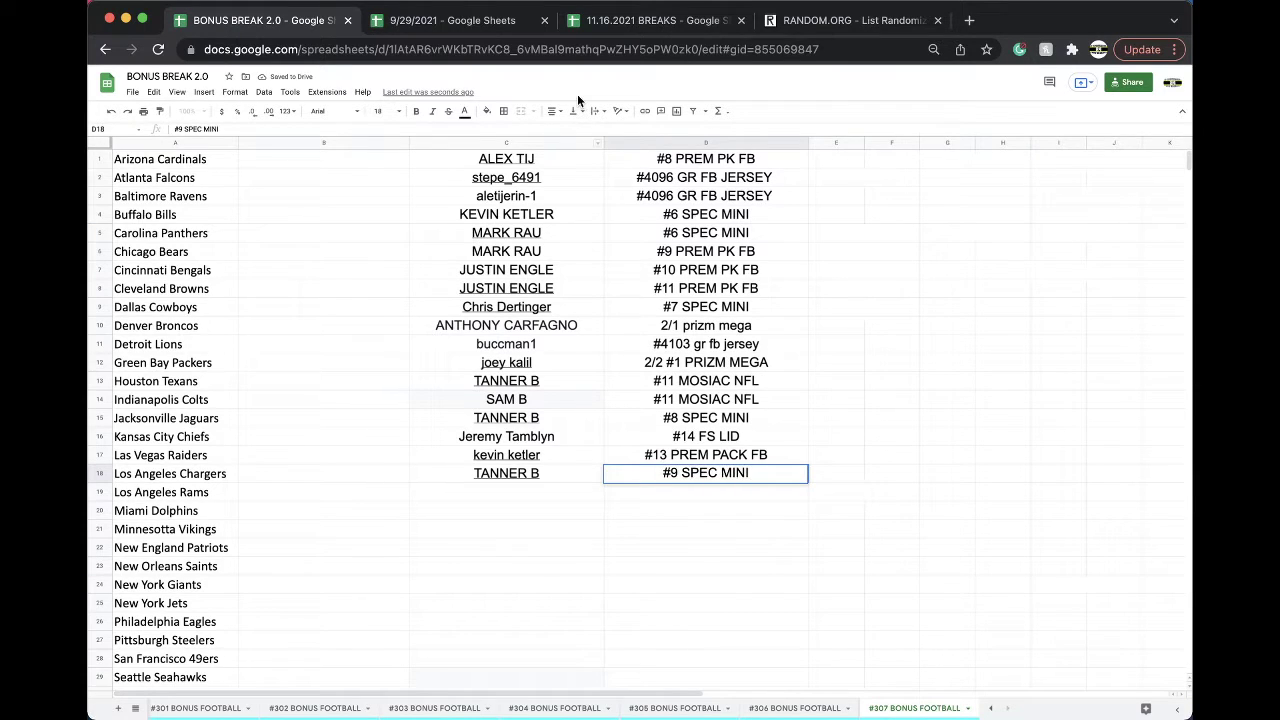
Return to the 11.16.2021 BREAKS spreadsheet and open the #4097 2021 GR MINI RANDOM sheet at its first rows
{"action": "left_click", "coordinate": [615, 26]}
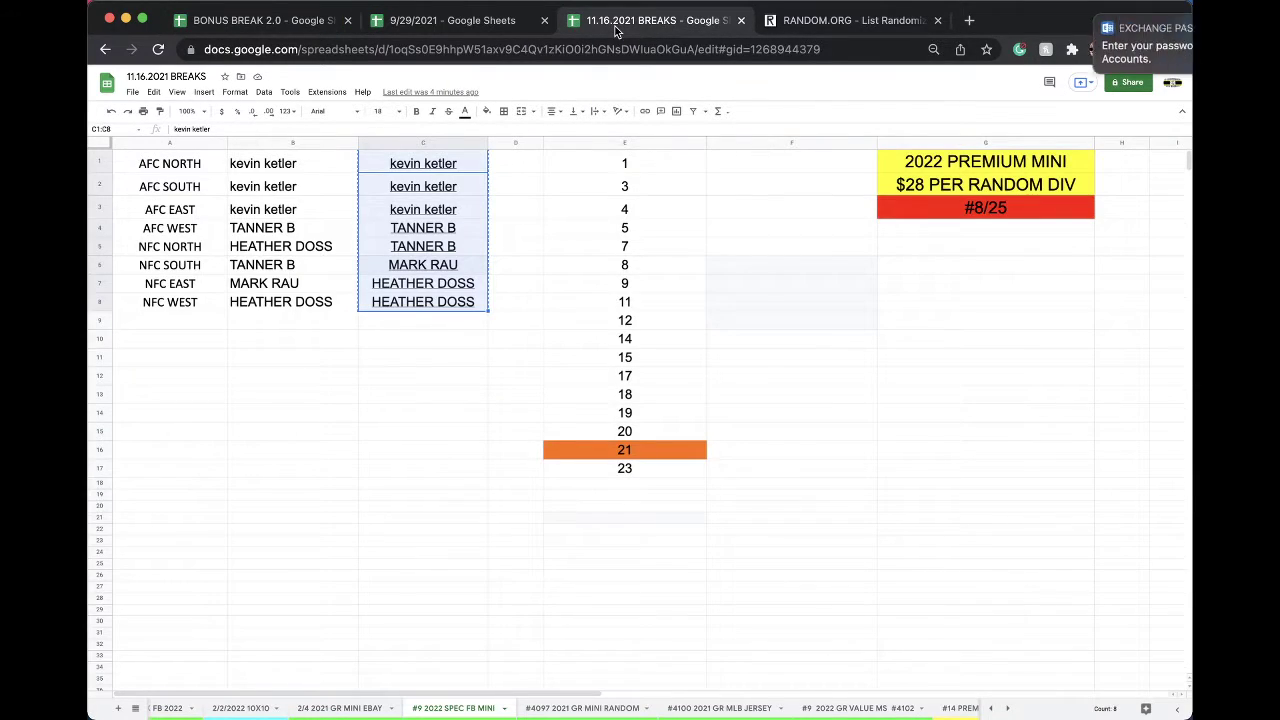
{"action": "left_click", "coordinate": [612, 710]}
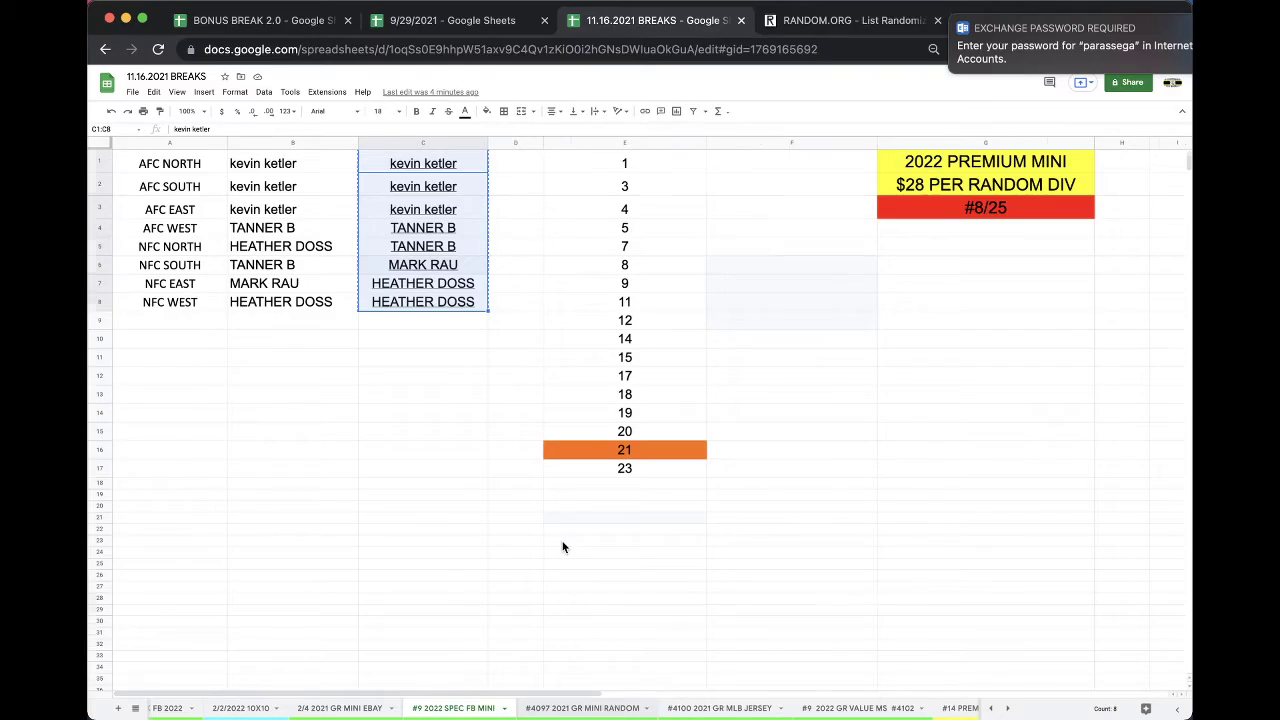
{"action": "scroll", "coordinate": [563, 547], "scroll_direction": "up", "scroll_amount": 3}
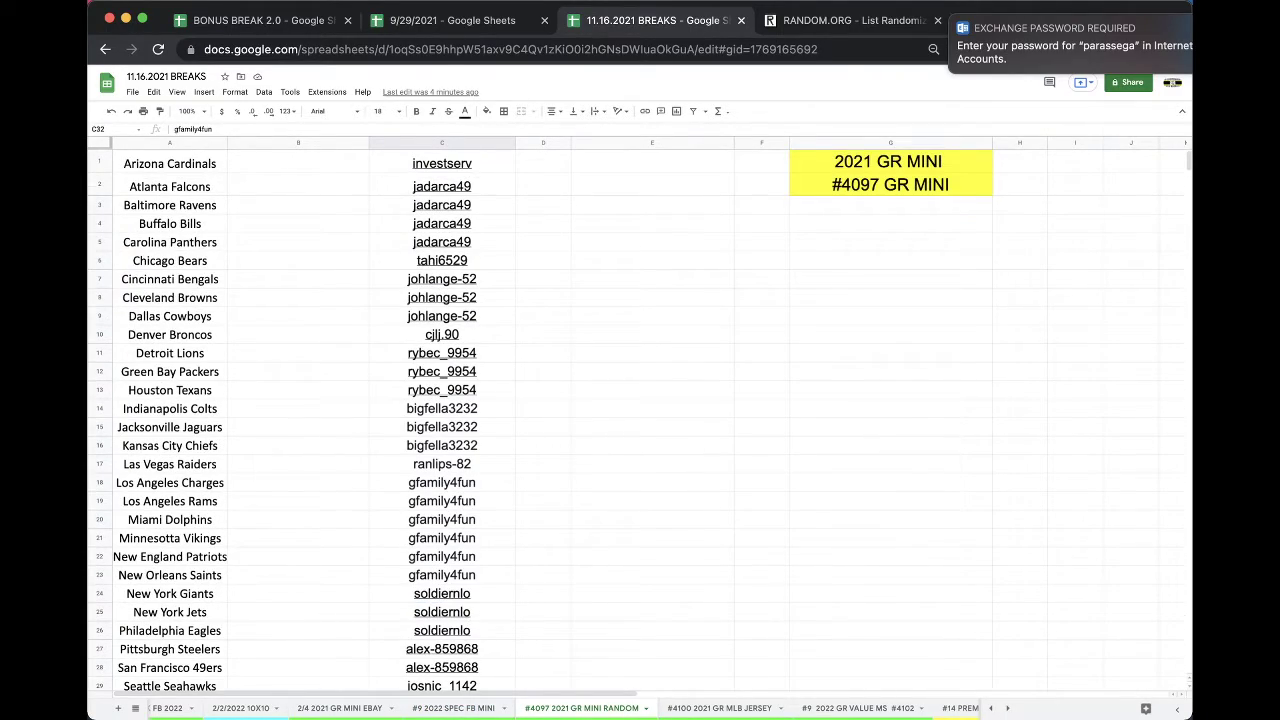